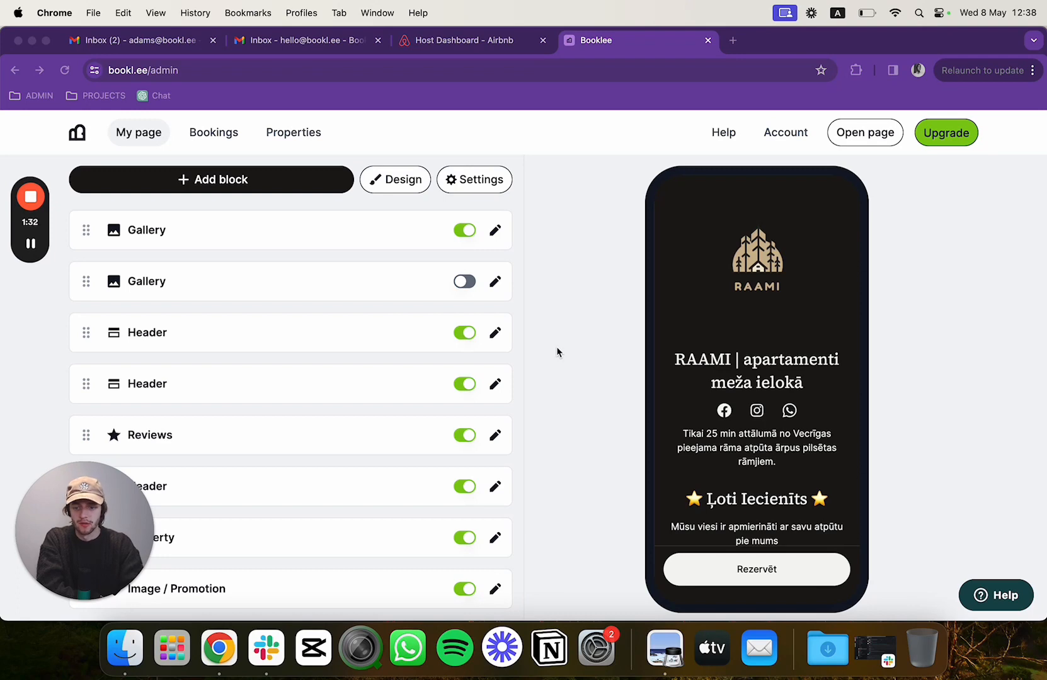
mouse_move(39, 248)
click(33, 343)
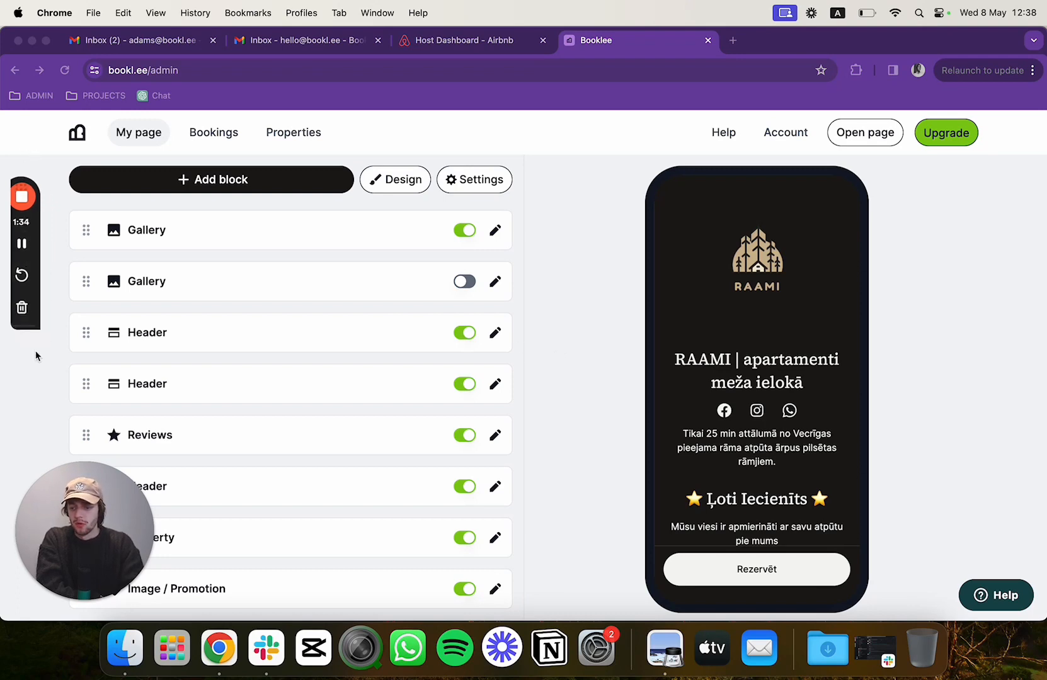
mouse_move(287, 115)
mouse_down()
mouse_move(256, 126)
mouse_move(267, 152)
mouse_move(330, 150)
mouse_move(324, 114)
mouse_move(281, 117)
mouse_up()
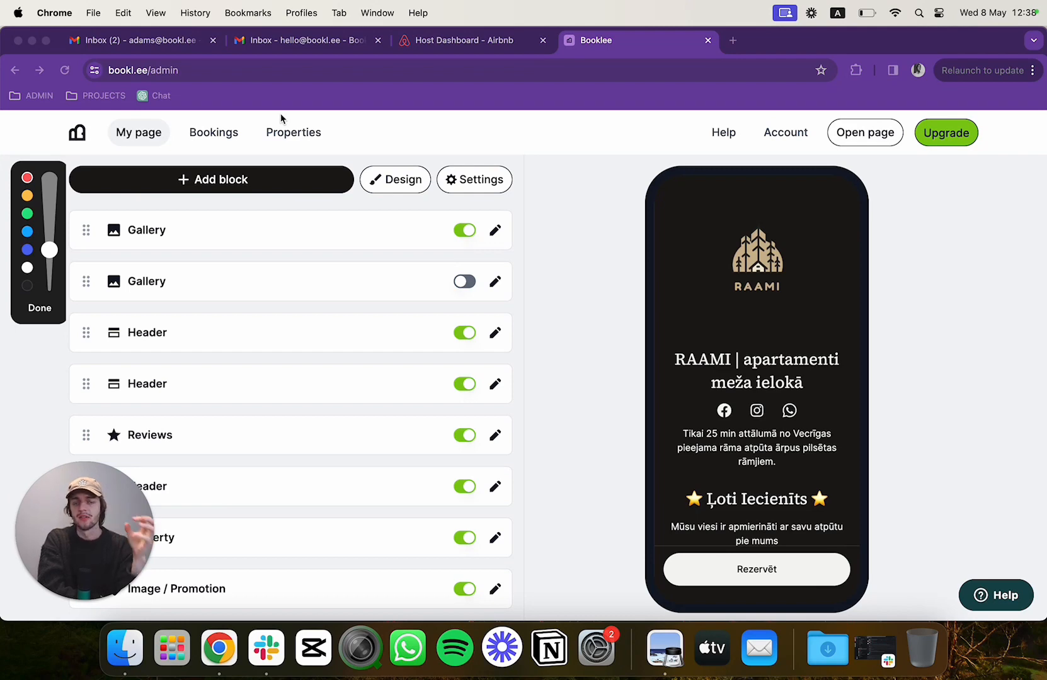
mouse_move(280, 114)
mouse_down()
mouse_move(293, 157)
mouse_move(329, 119)
mouse_up()
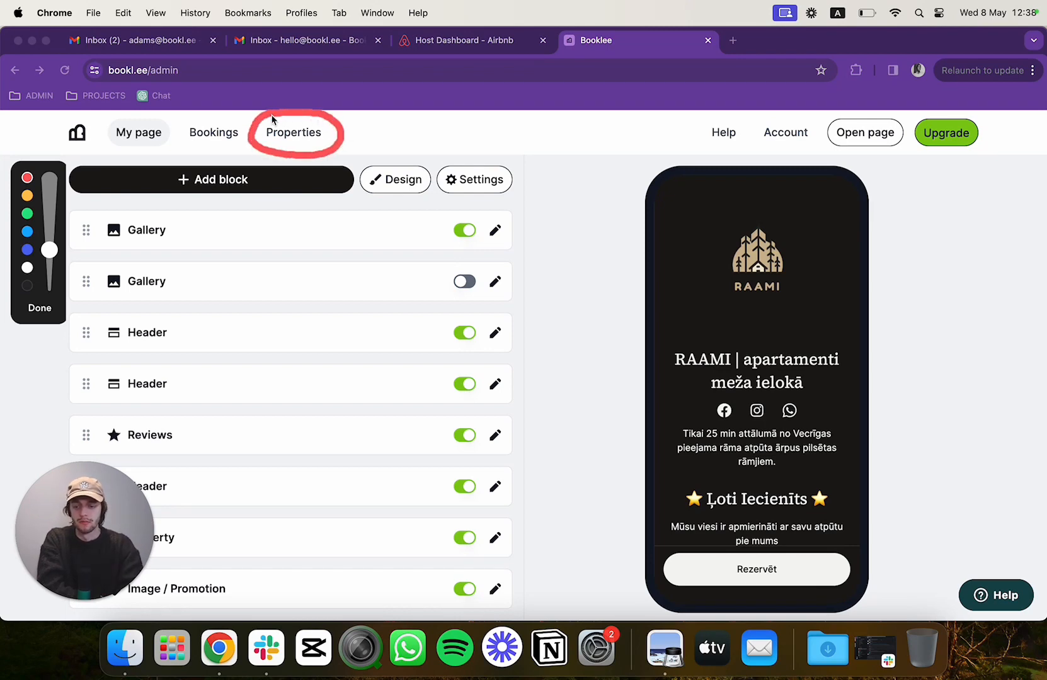
click(42, 311)
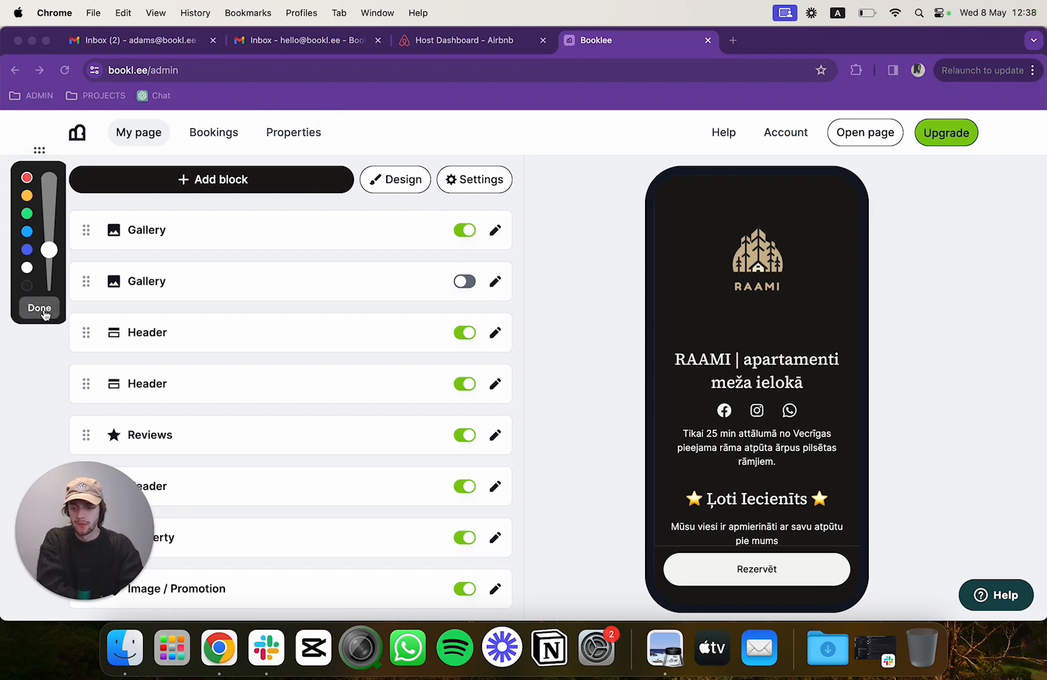
Open the RAAMI | apartamenti meža ielokā property for editing from the Properties list
click(306, 134)
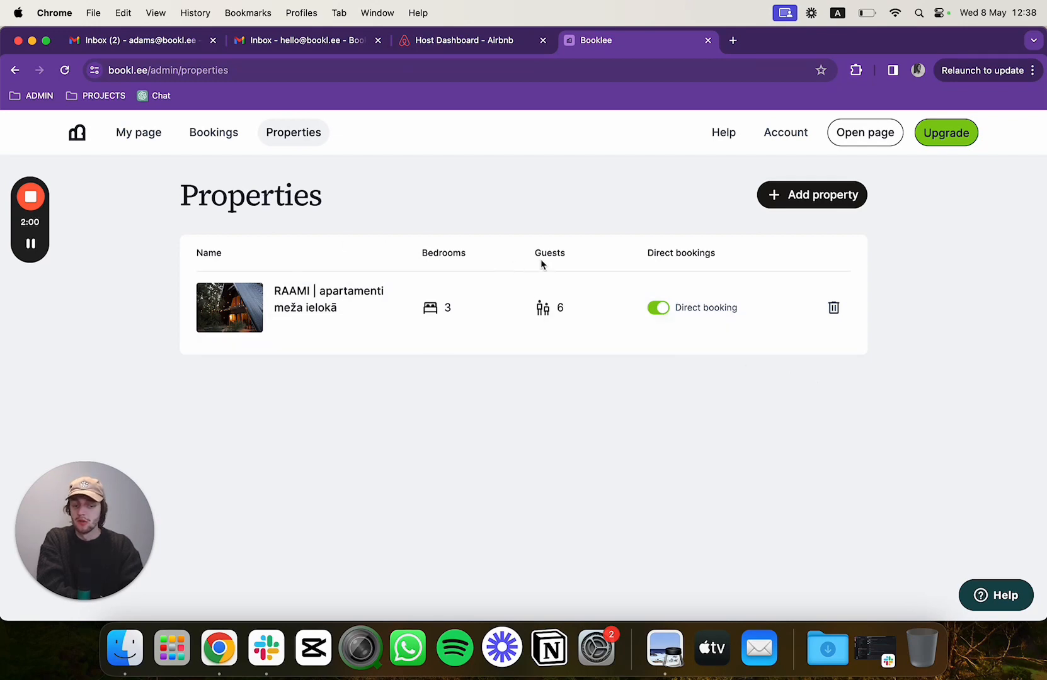
click(28, 344)
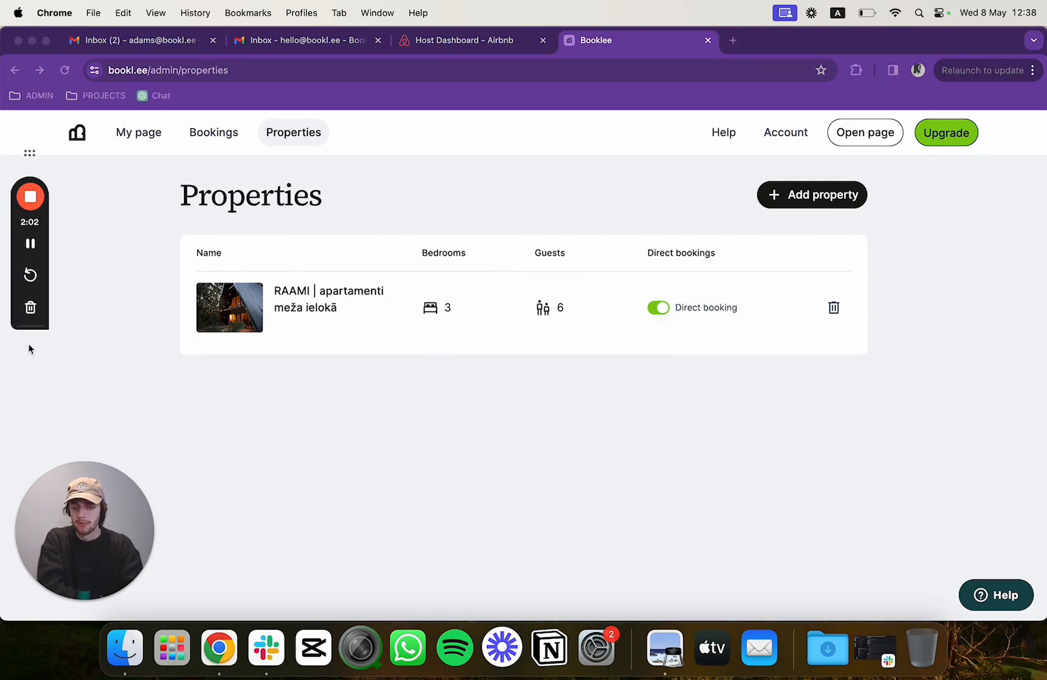
mouse_move(817, 174)
mouse_down()
mouse_move(788, 172)
mouse_move(757, 215)
mouse_move(882, 217)
mouse_move(809, 178)
mouse_up()
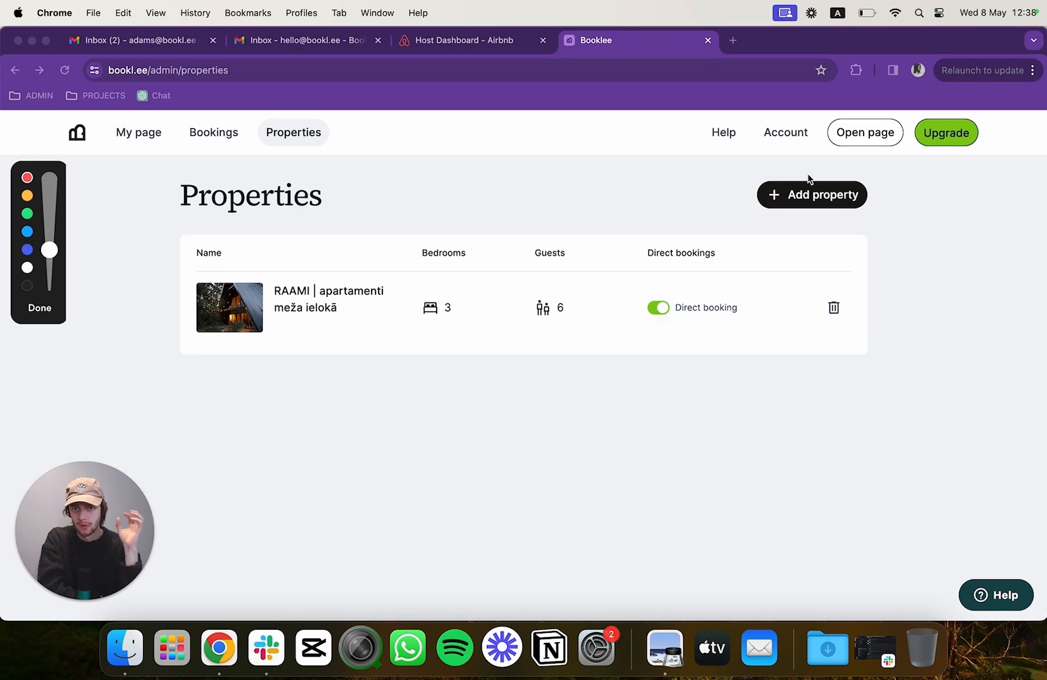
click(39, 307)
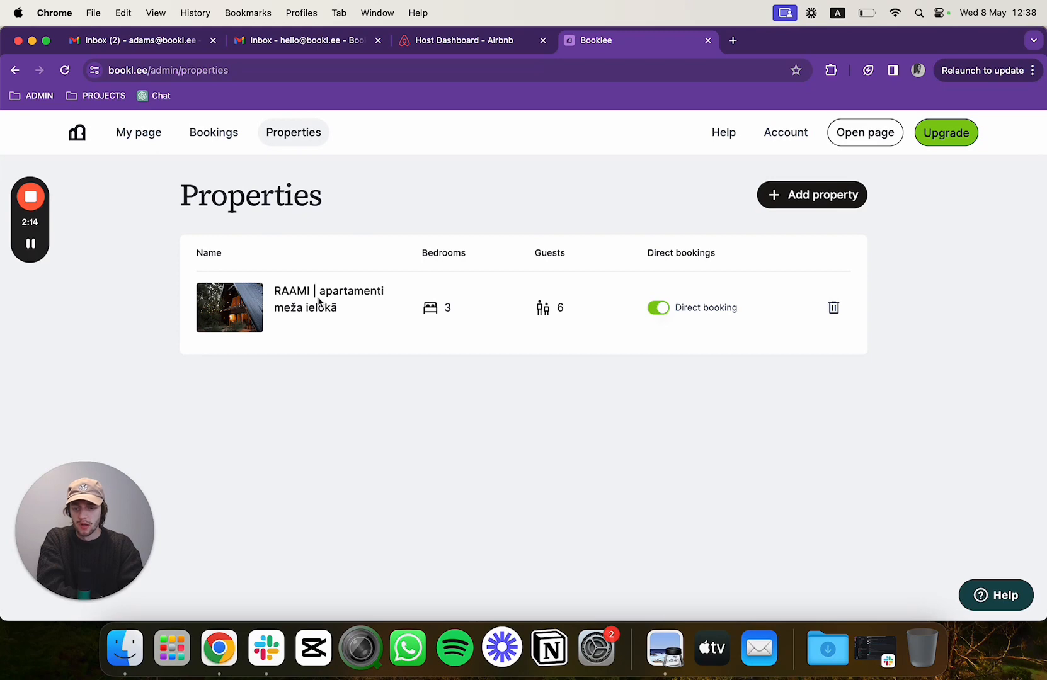
click(293, 299)
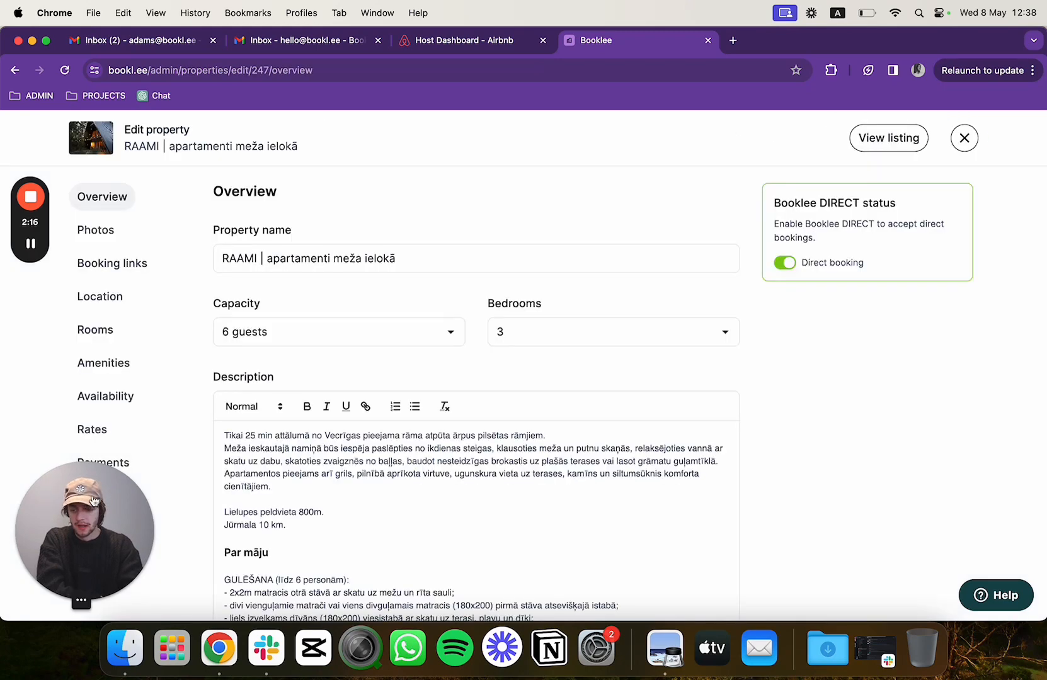
mouse_move(30, 243)
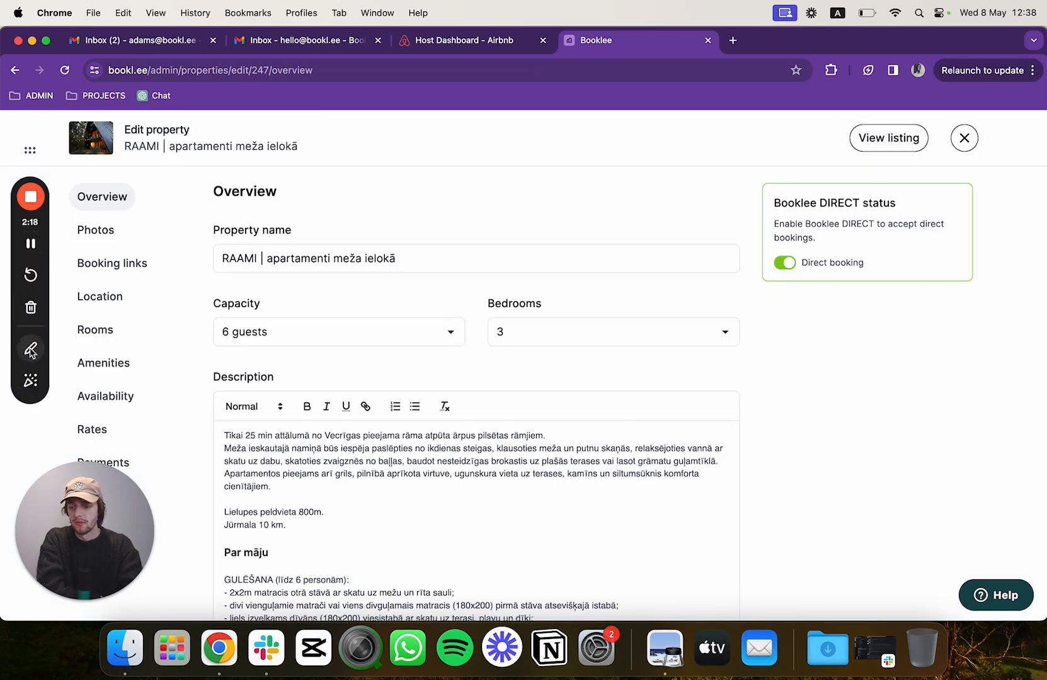
click(31, 351)
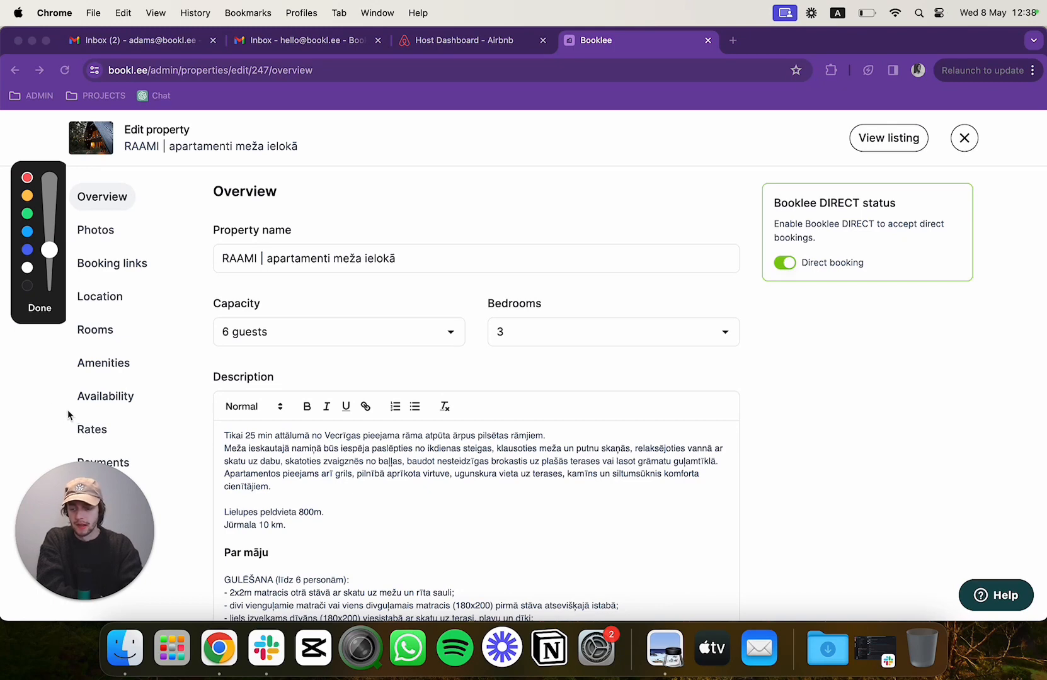
mouse_move(63, 410)
mouse_down()
mouse_move(145, 410)
mouse_move(150, 378)
mouse_move(90, 376)
mouse_move(61, 387)
mouse_move(68, 417)
mouse_move(148, 408)
mouse_move(149, 390)
mouse_up()
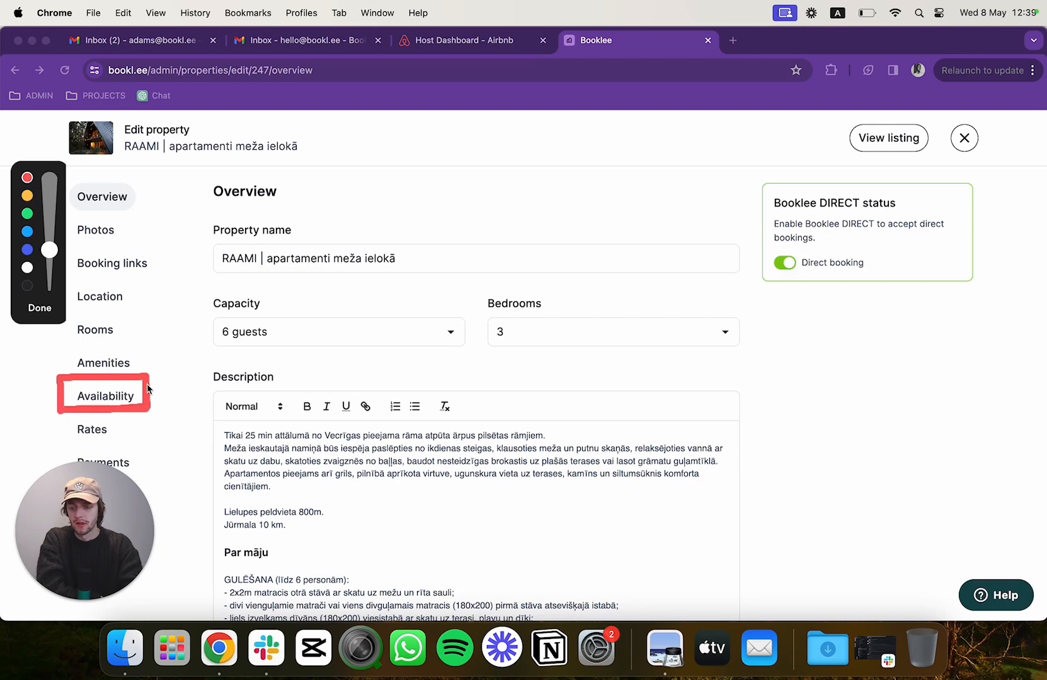
click(43, 311)
Delete the synced Airbnb calendar in the property's Availability settings
click(105, 396)
scroll(316, 398, down, 2)
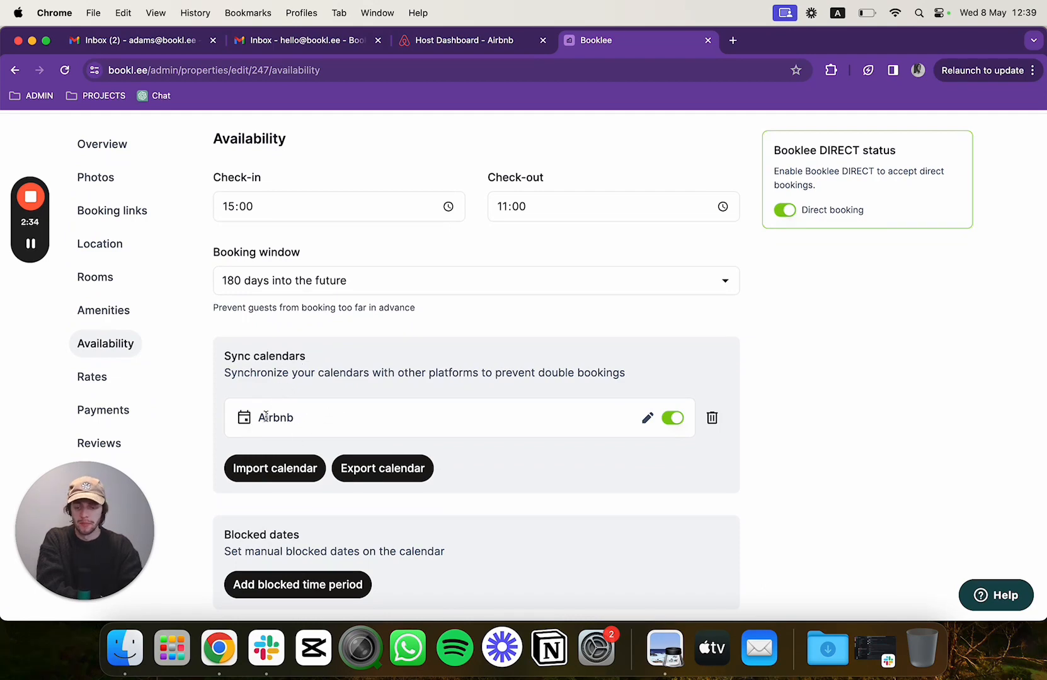
click(712, 418)
click(623, 414)
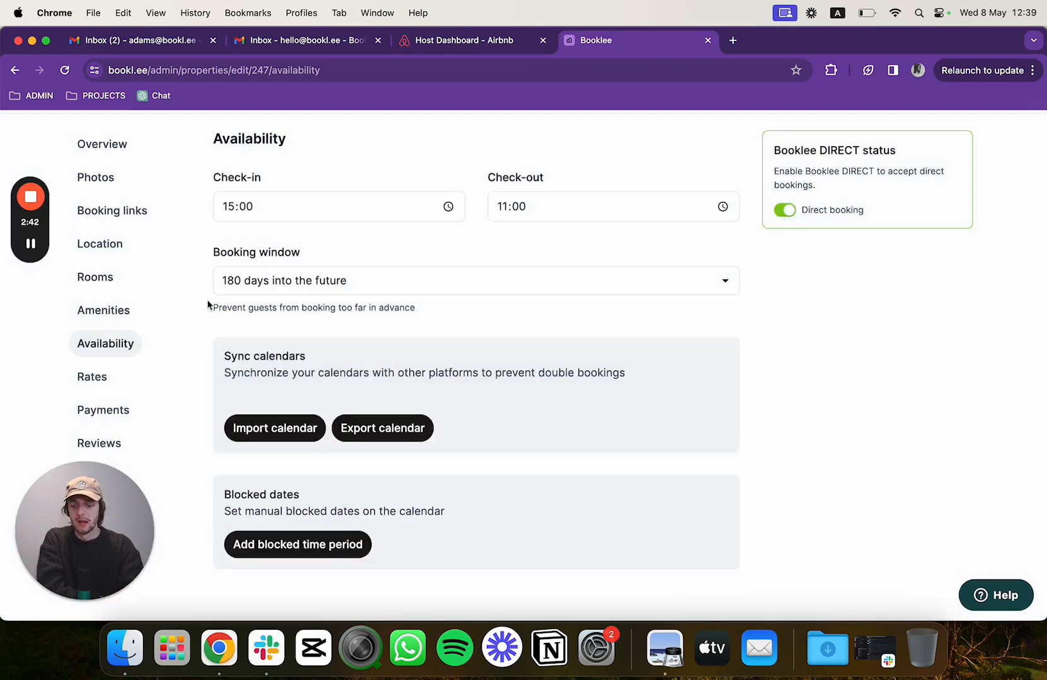
mouse_move(43, 248)
click(32, 349)
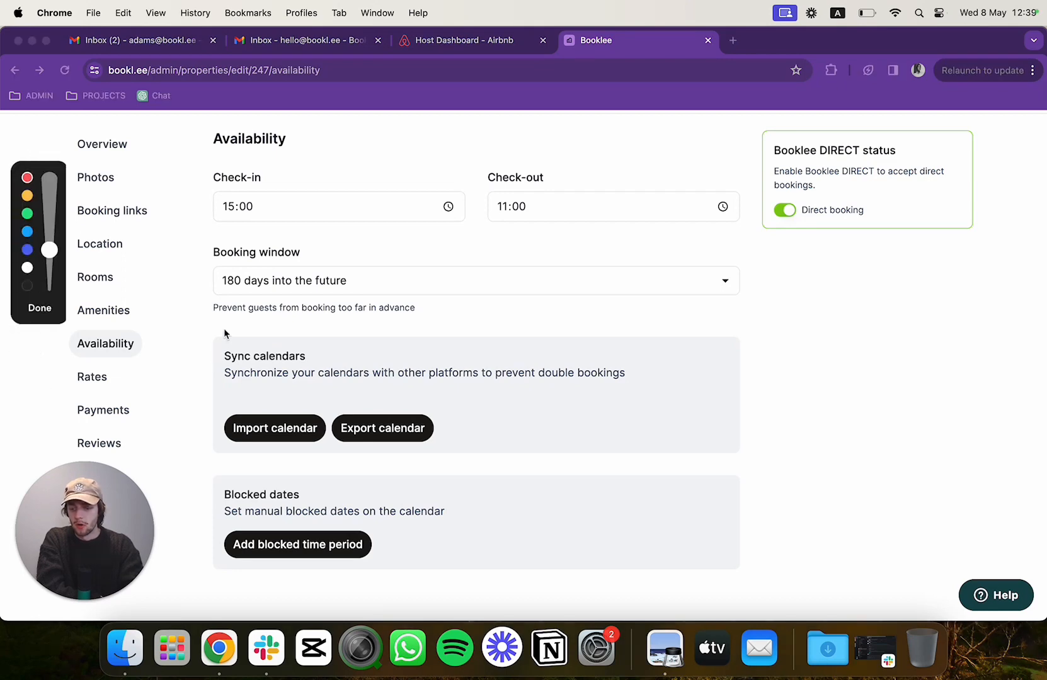
mouse_move(225, 328)
mouse_down()
mouse_move(208, 335)
mouse_move(213, 444)
mouse_move(348, 455)
mouse_move(727, 442)
mouse_move(580, 340)
mouse_move(238, 345)
mouse_up()
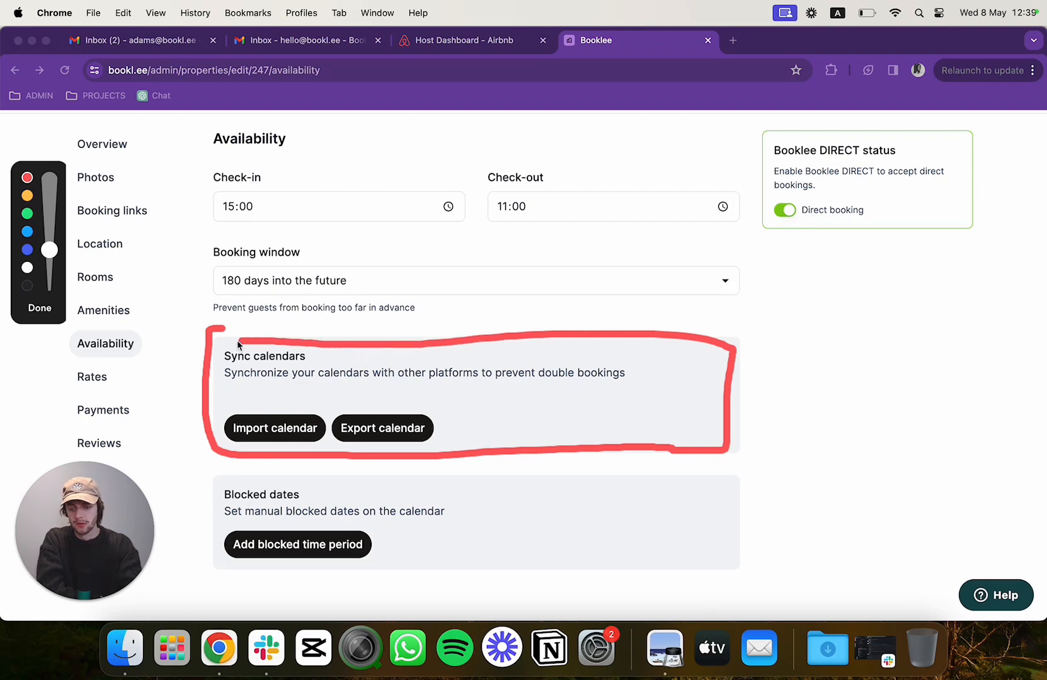
key(Escape)
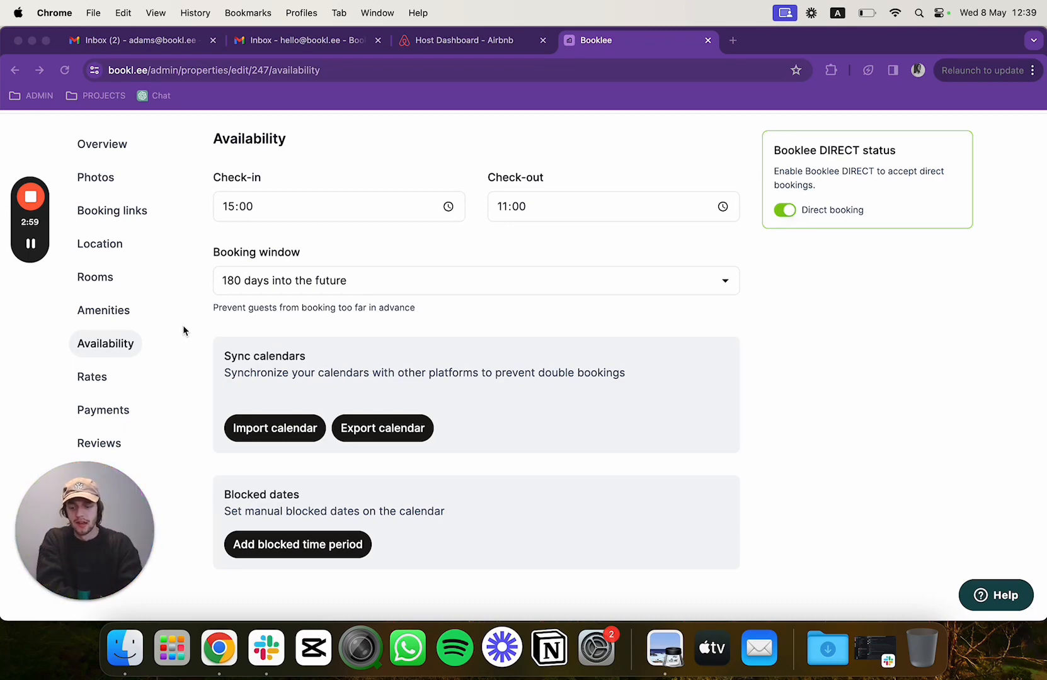
mouse_move(33, 244)
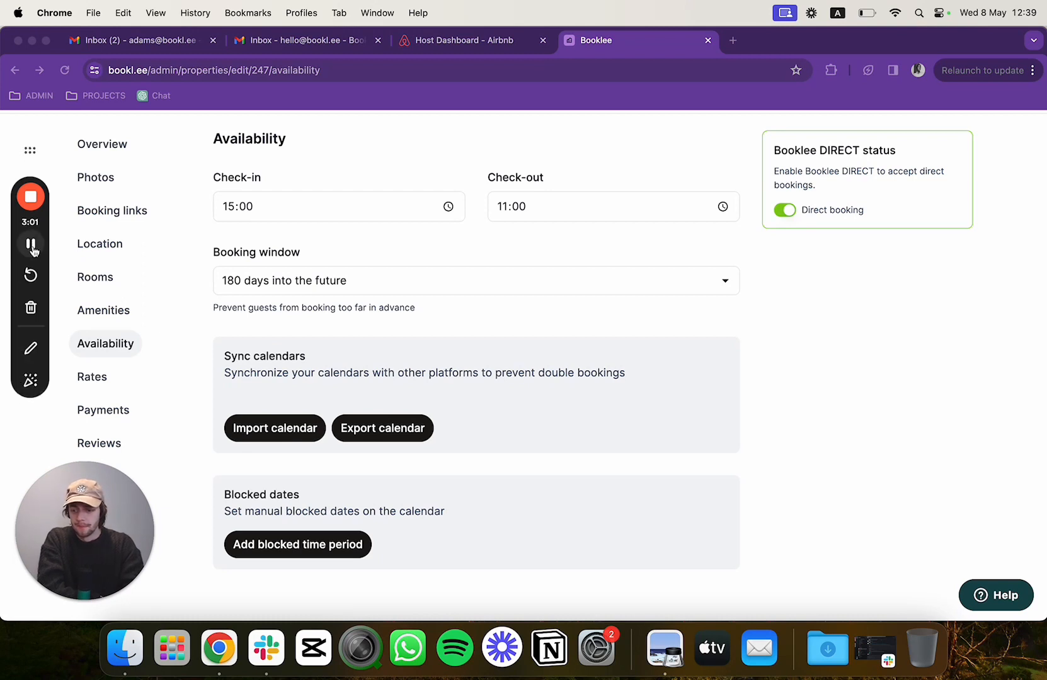
click(32, 348)
mouse_move(243, 344)
mouse_down()
mouse_move(255, 348)
mouse_move(259, 386)
mouse_move(211, 448)
mouse_move(237, 463)
mouse_move(314, 458)
mouse_move(326, 438)
mouse_move(288, 401)
mouse_move(261, 406)
mouse_up()
mouse_move(381, 343)
mouse_down()
mouse_move(383, 378)
mouse_move(384, 326)
mouse_up()
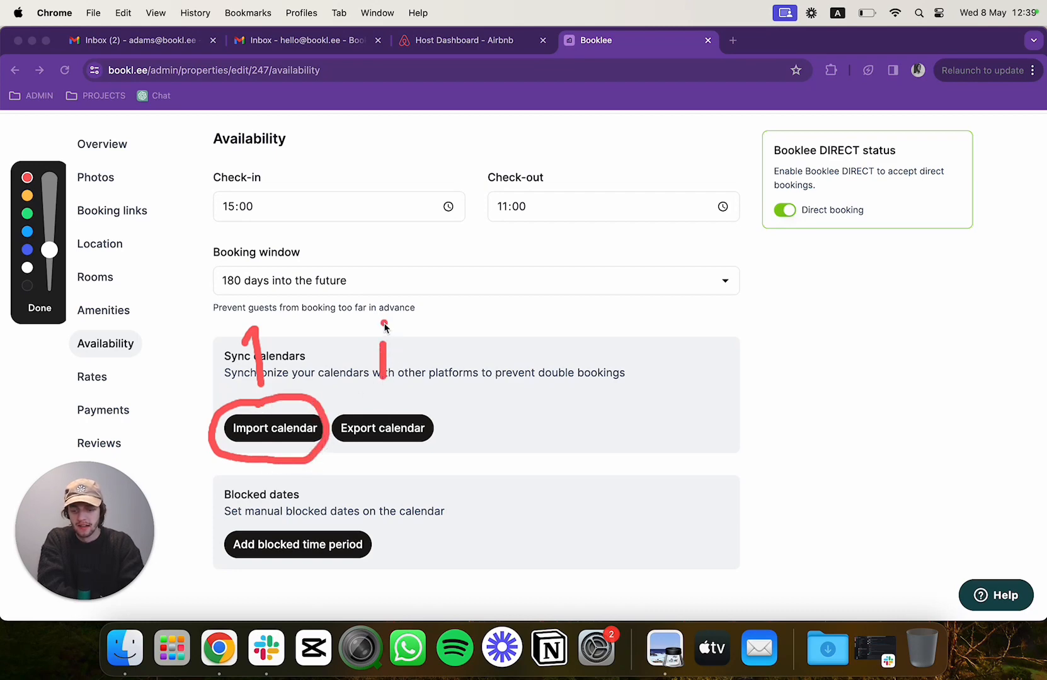
drag(384, 324, 379, 323)
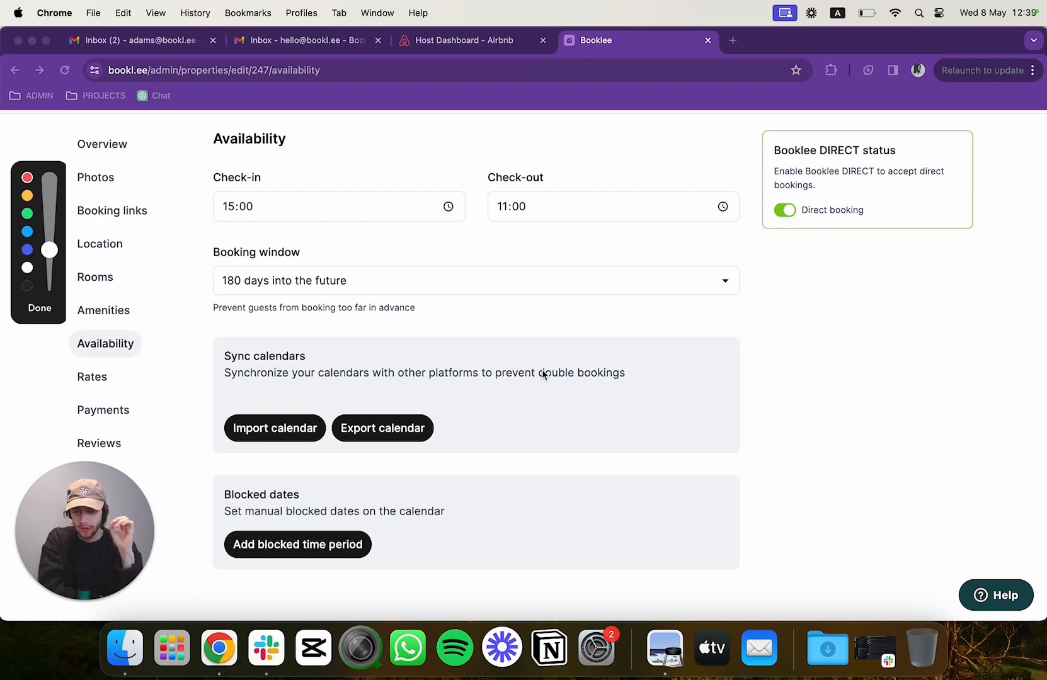
click(50, 313)
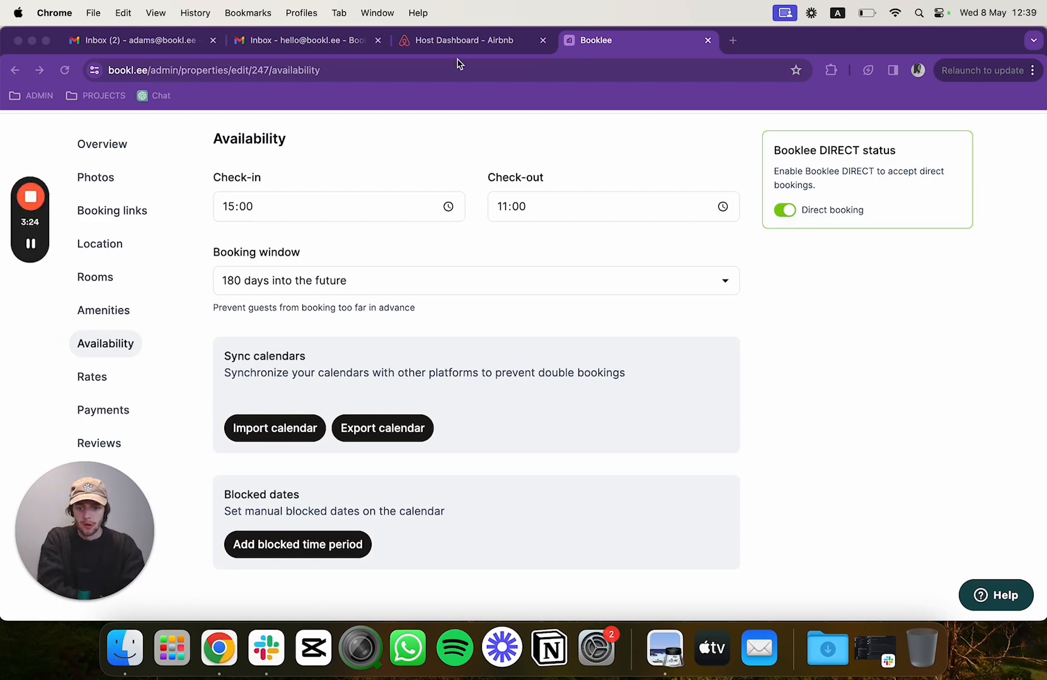
Switch to the Airbnb host dashboard and open the hosting calendar
click(472, 41)
scroll(459, 258, down, 2)
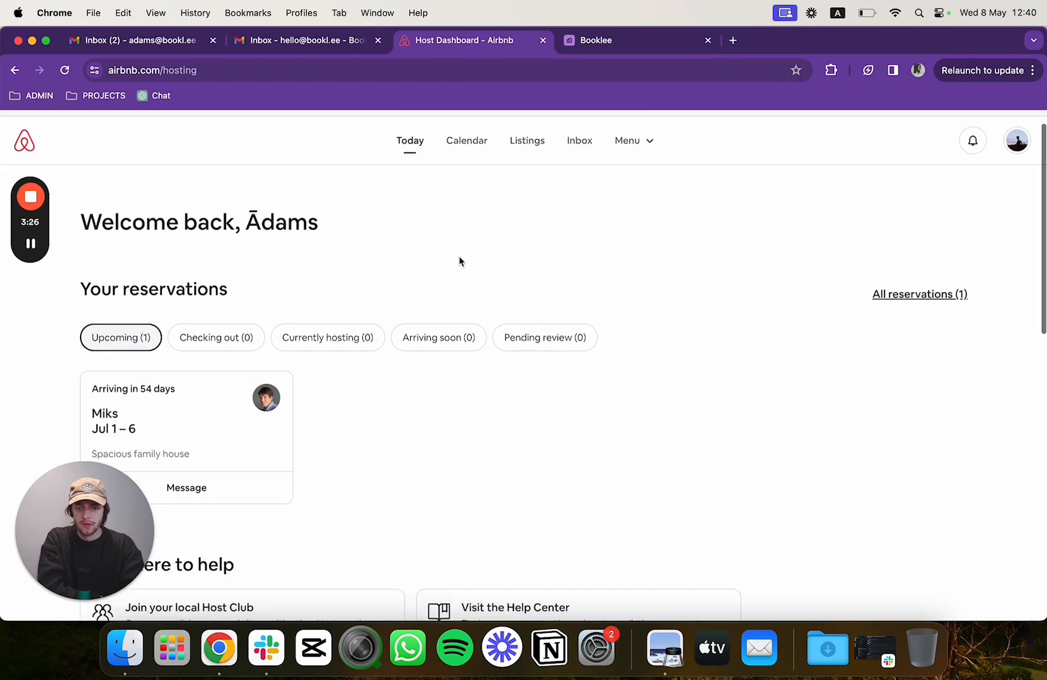
mouse_move(39, 339)
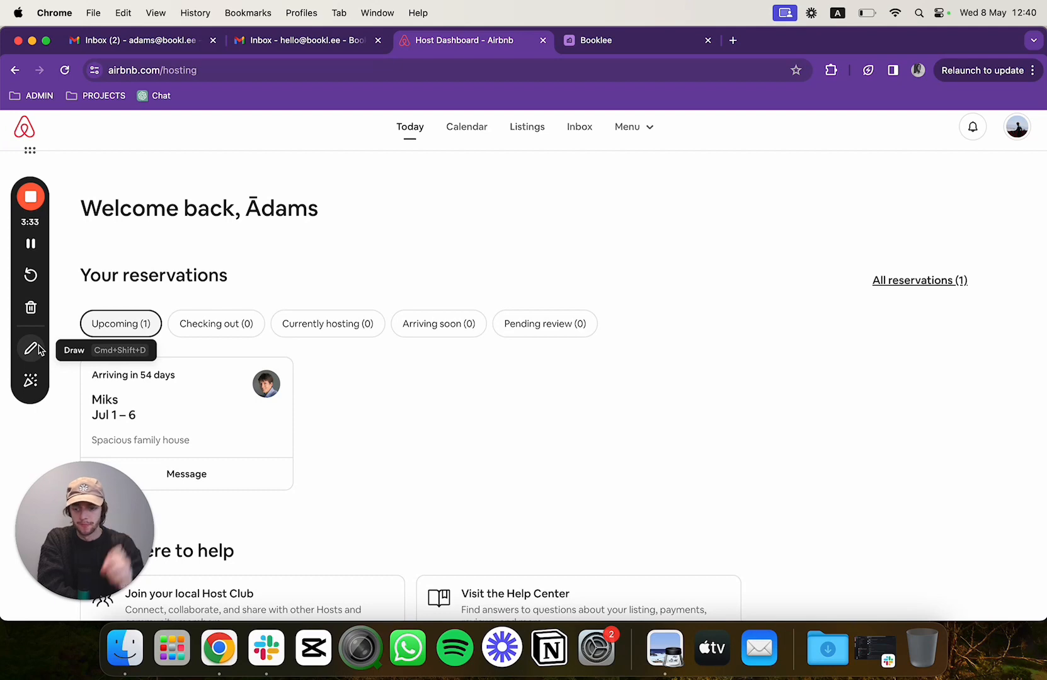
click(39, 348)
mouse_move(464, 109)
mouse_down()
mouse_move(448, 112)
mouse_move(433, 159)
mouse_move(489, 148)
mouse_move(462, 107)
mouse_up()
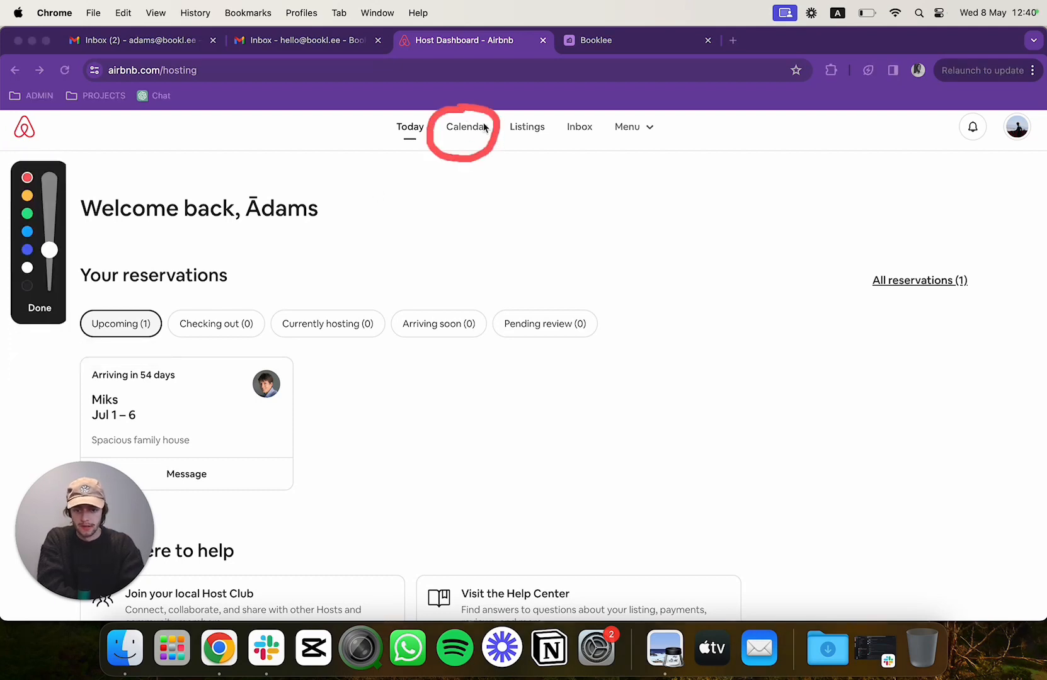
click(54, 311)
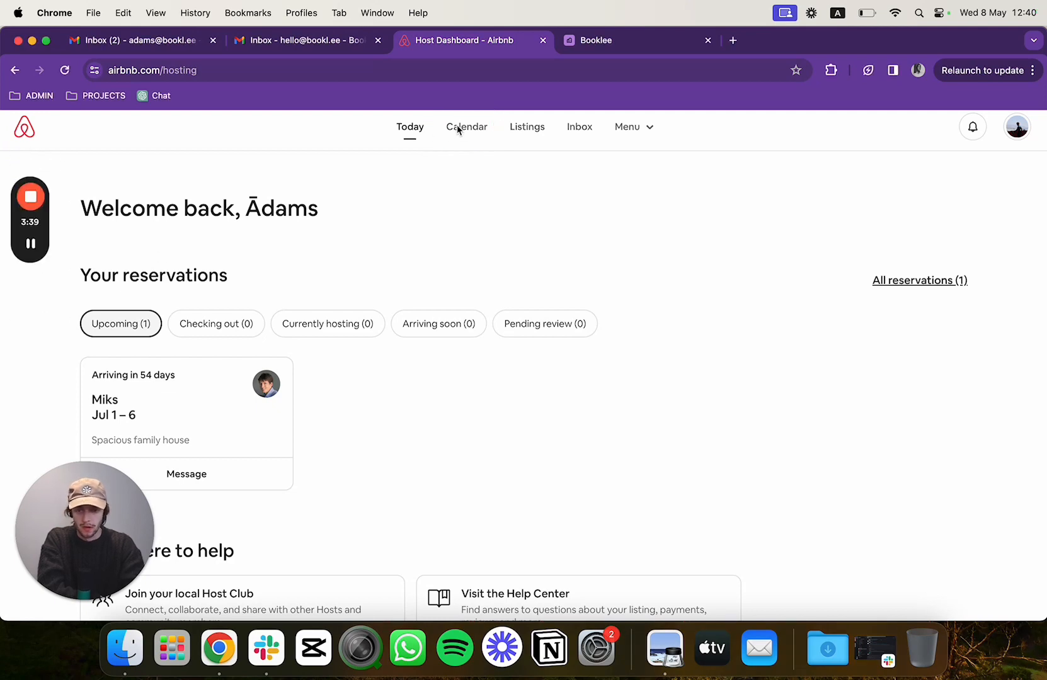
click(457, 125)
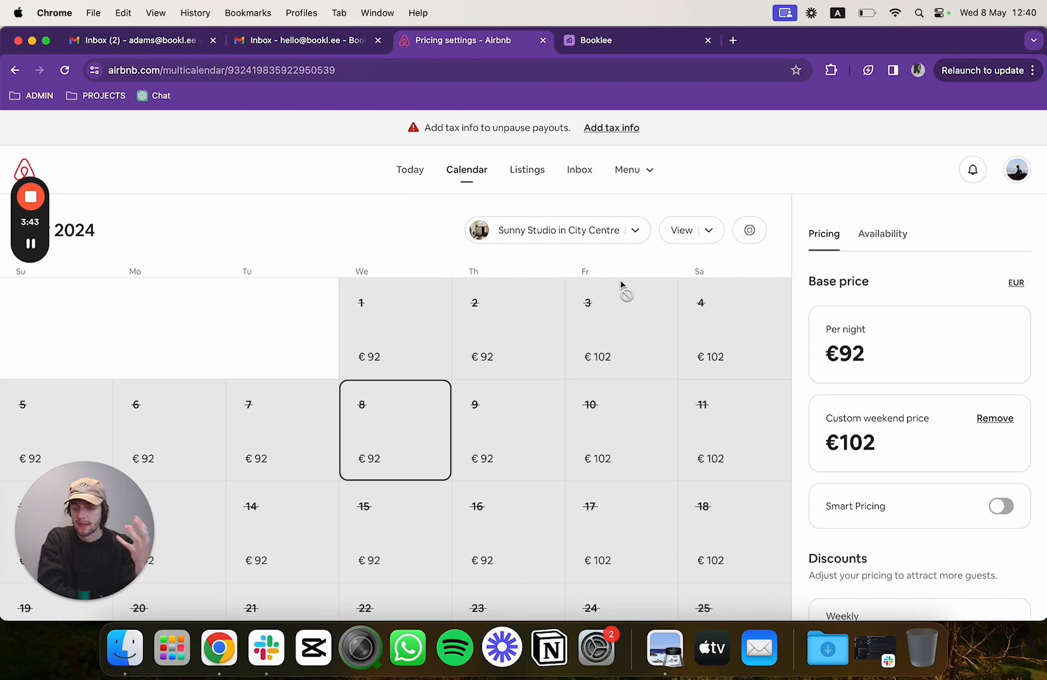
Apply Sunny Studio in City Centre as the listing whose calendar is shown
click(635, 231)
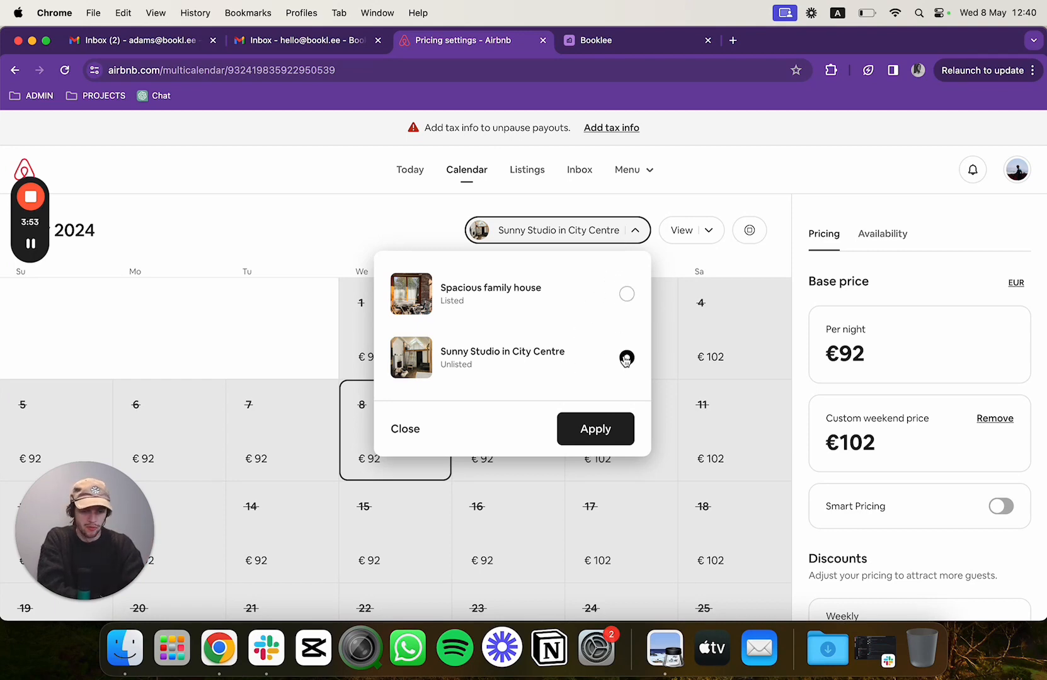
click(603, 429)
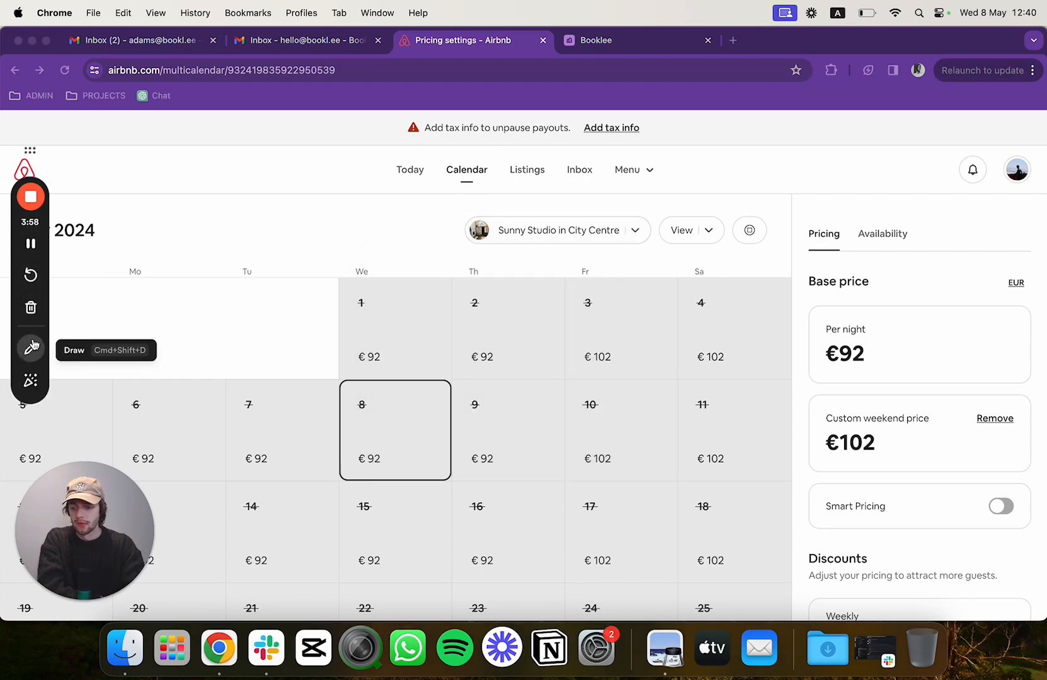
click(30, 346)
mouse_move(905, 218)
mouse_down()
mouse_move(888, 213)
mouse_move(849, 246)
mouse_move(911, 243)
mouse_move(893, 215)
mouse_move(849, 236)
mouse_move(909, 224)
mouse_up()
key(Escape)
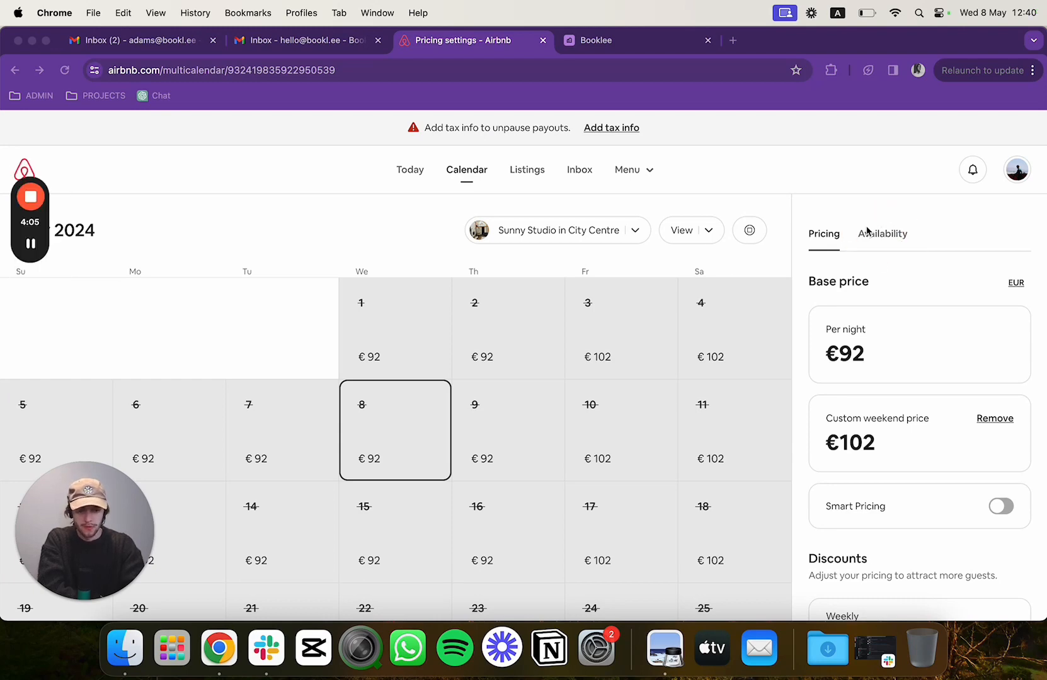
Bring up the Connect calendars section in the listing's availability settings
click(877, 233)
click(877, 233)
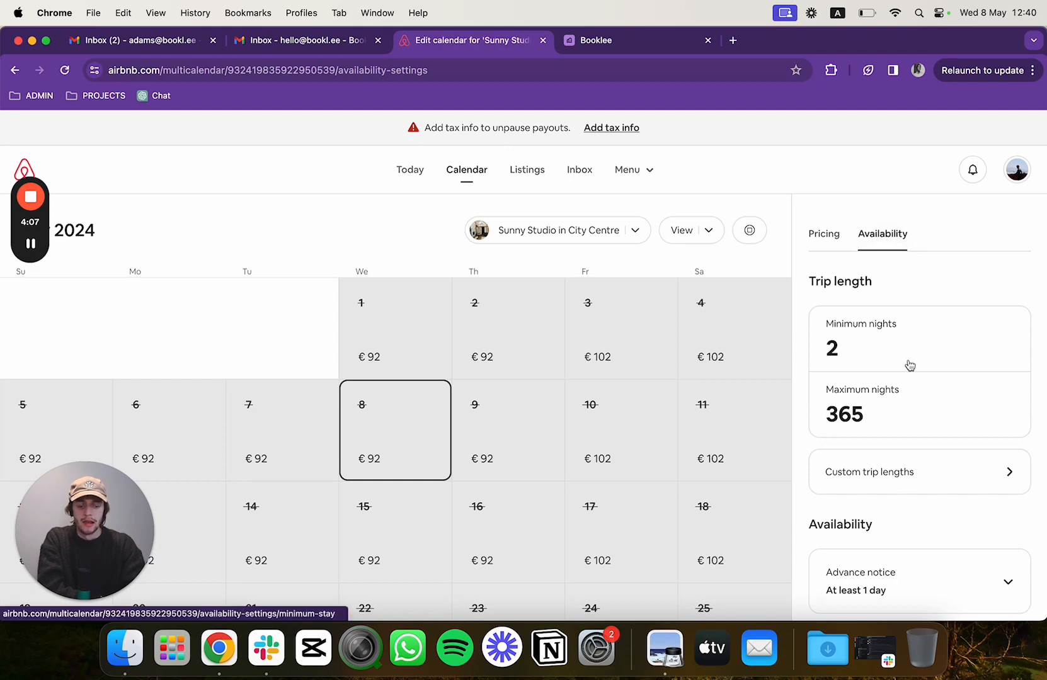
scroll(909, 365, down, 1)
scroll(909, 366, down, 7)
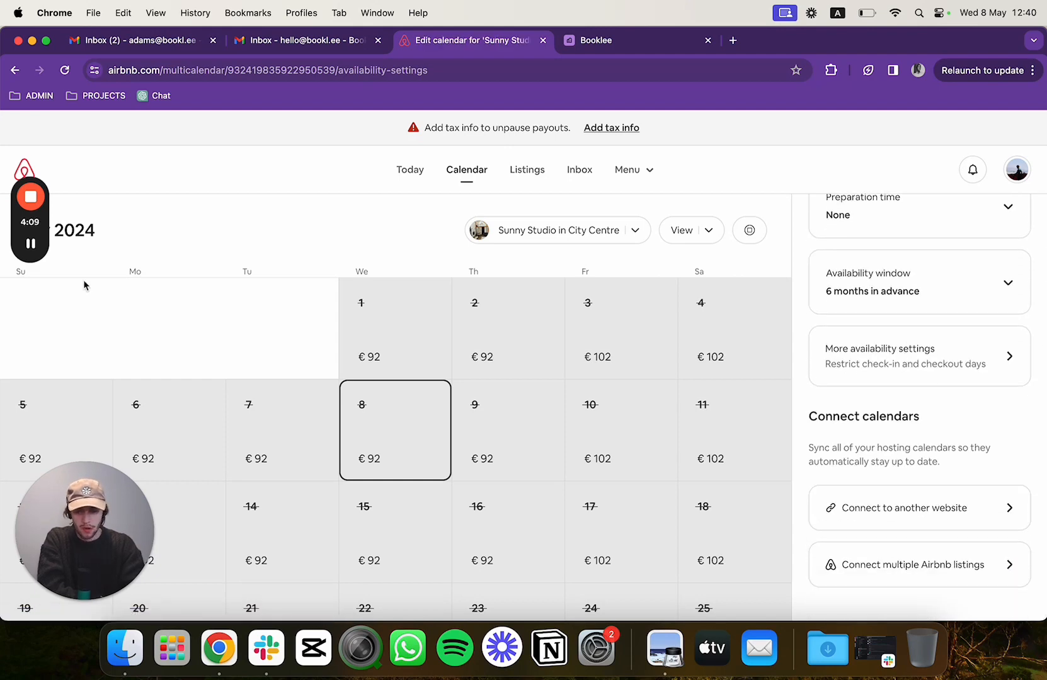
mouse_move(36, 246)
click(31, 347)
drag(803, 427, 812, 428)
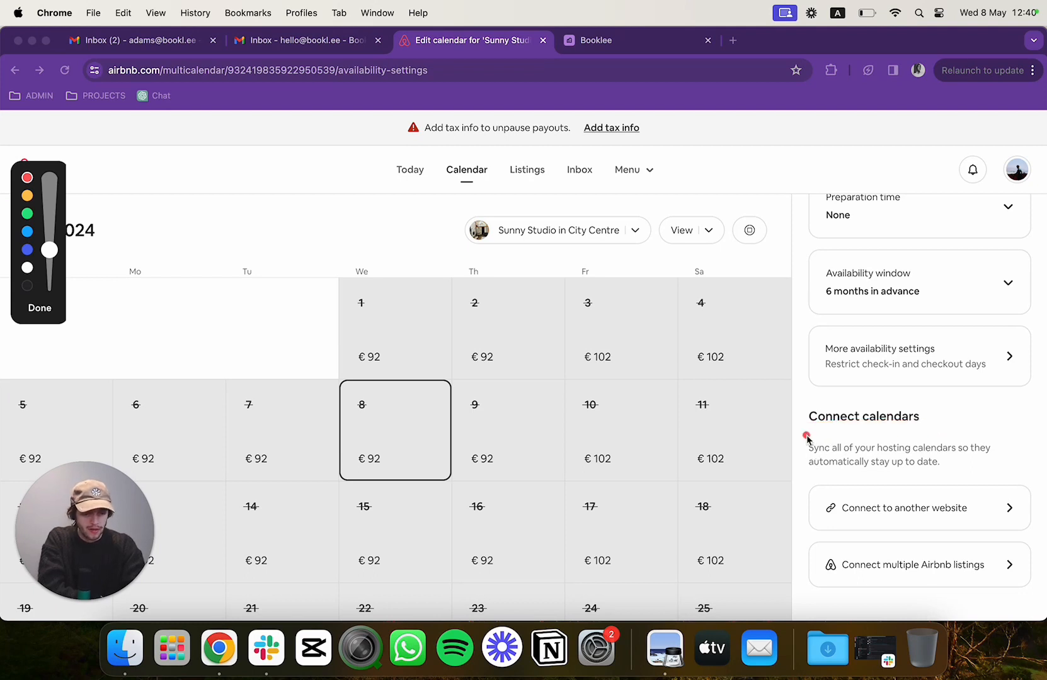
drag(806, 434, 805, 478)
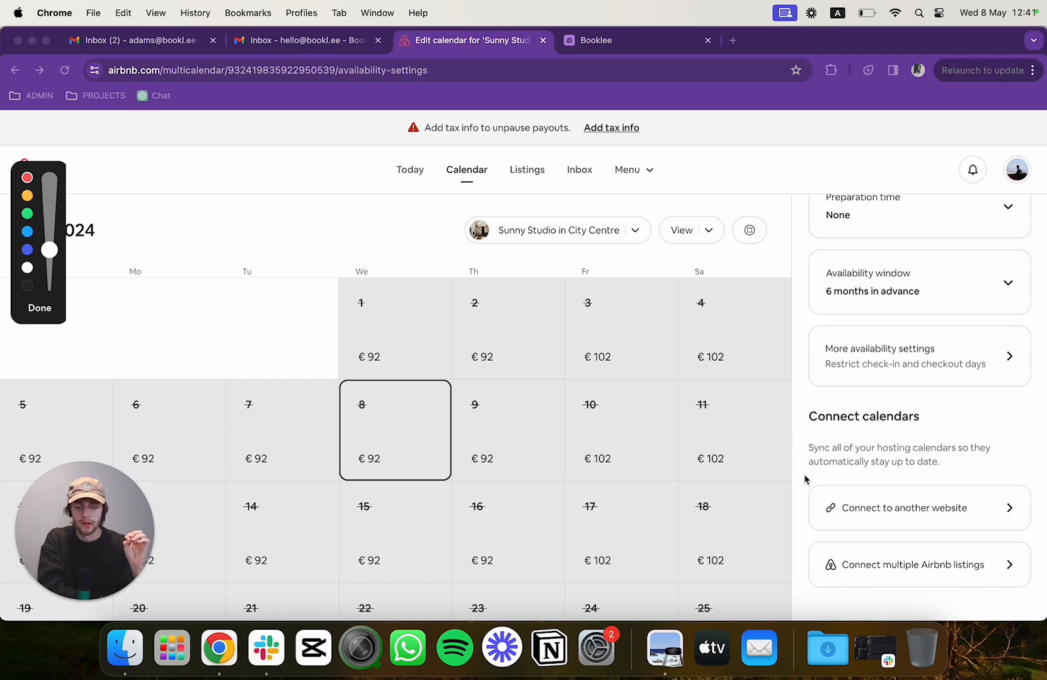
drag(802, 427, 919, 426)
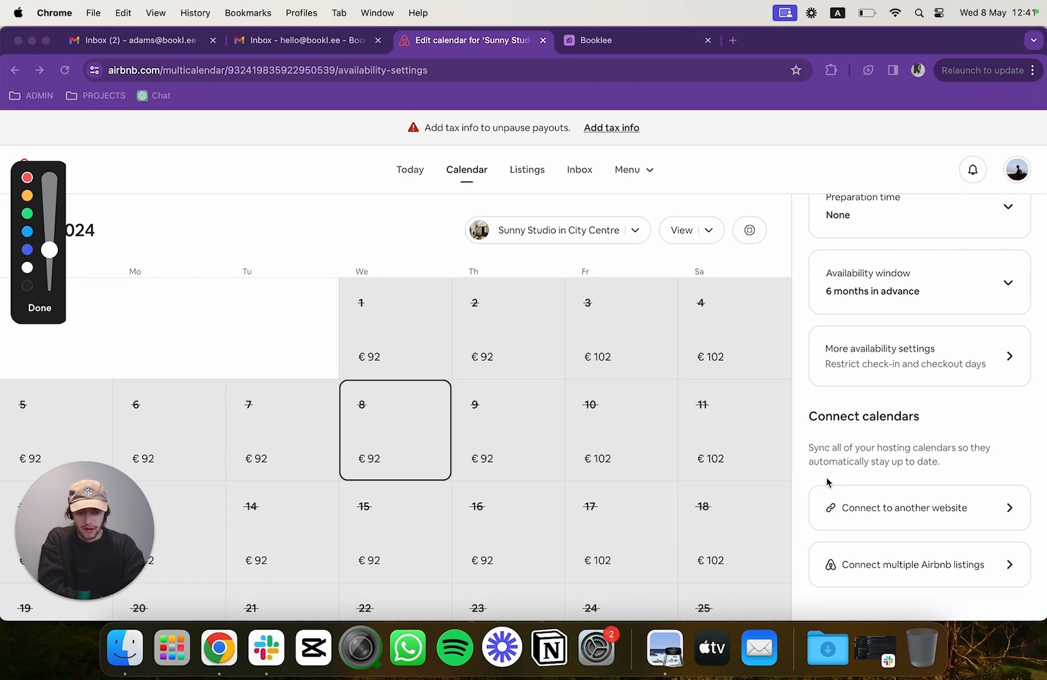
mouse_move(832, 473)
mouse_down()
mouse_move(793, 499)
mouse_move(808, 537)
mouse_move(1019, 534)
mouse_move(980, 467)
mouse_move(802, 476)
mouse_up()
click(40, 308)
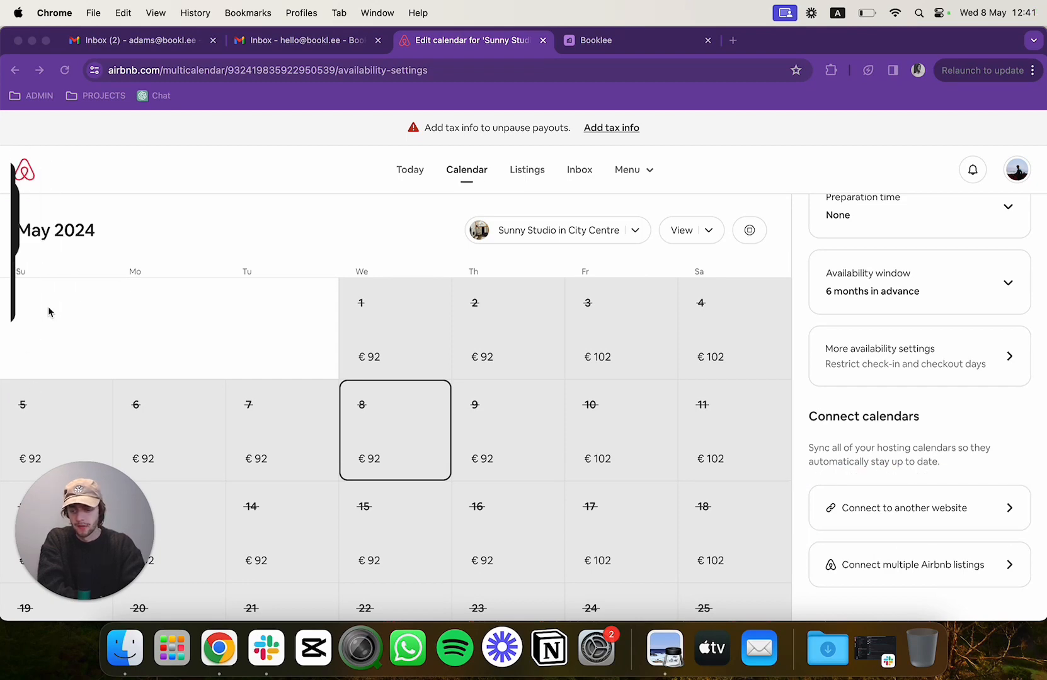
Open the option to connect the listing to another website and copy its Airbnb calendar link
click(884, 511)
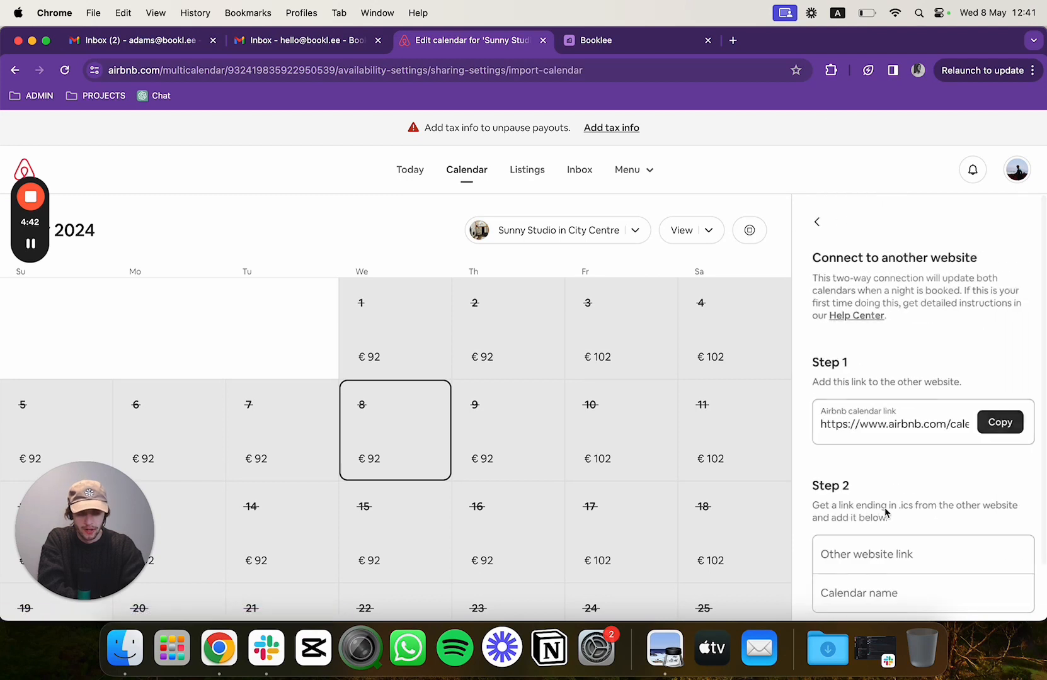
drag(808, 362, 839, 362)
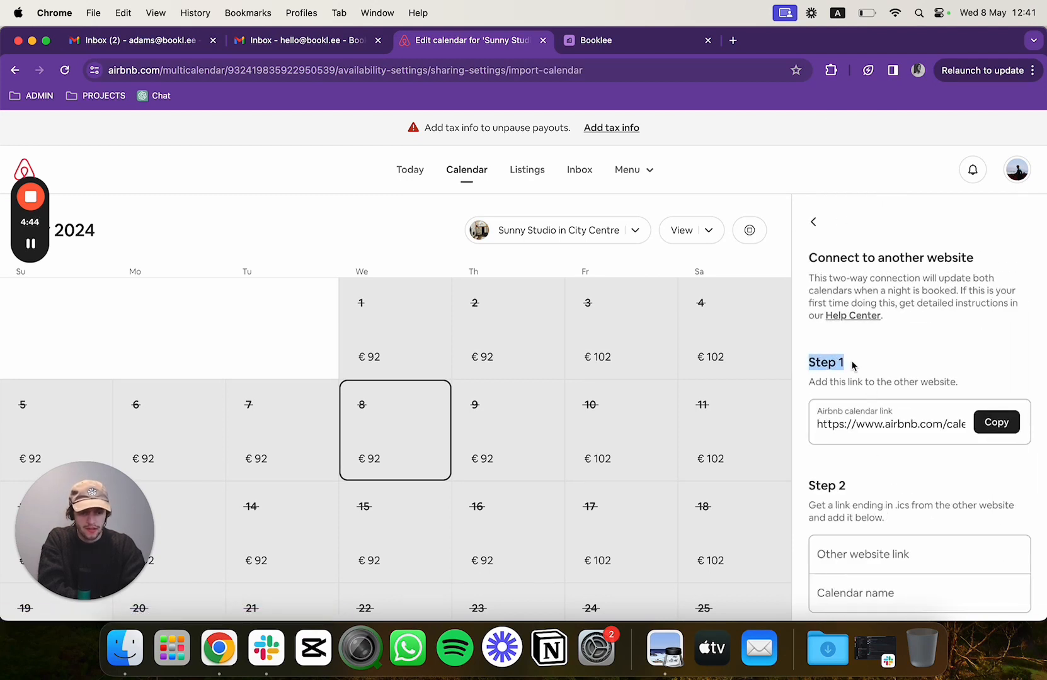
click(853, 365)
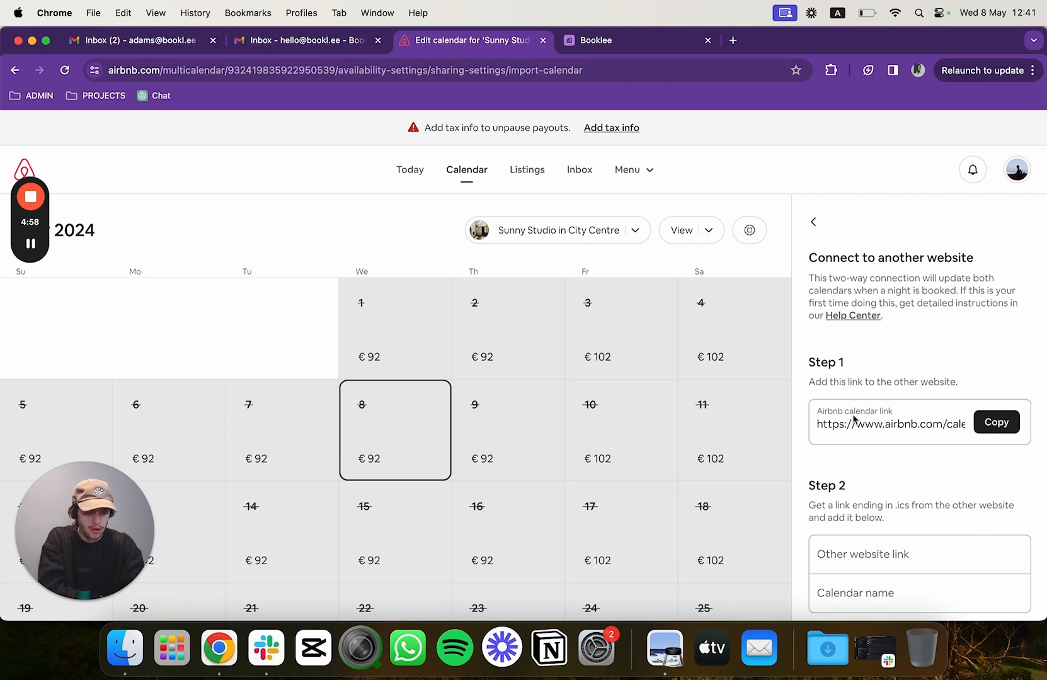
drag(808, 366, 860, 369)
click(838, 398)
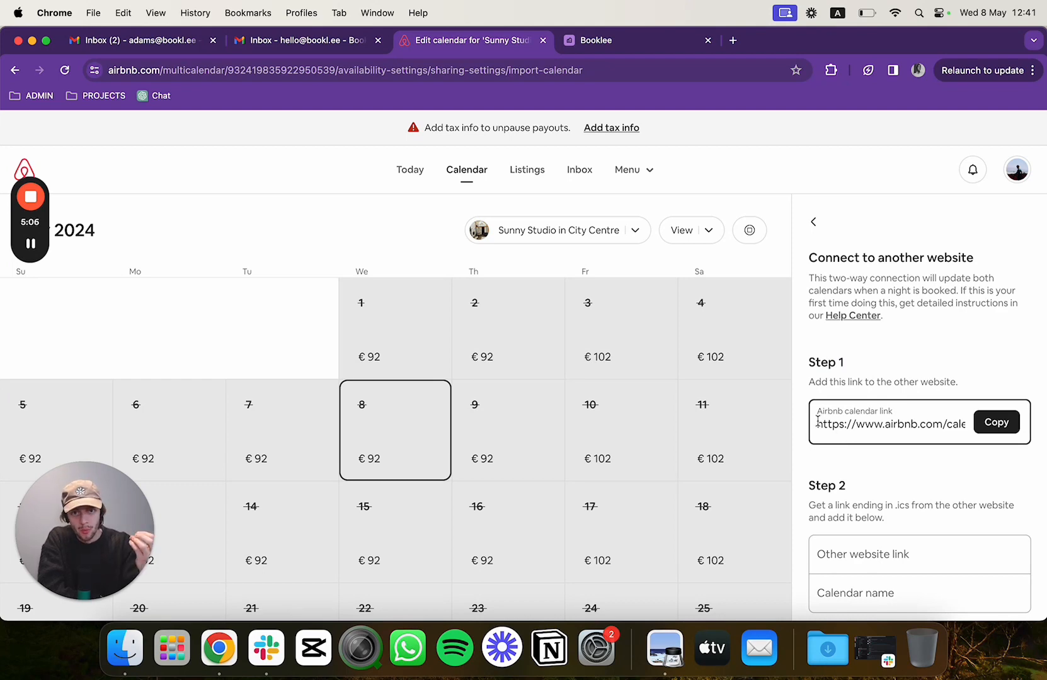
click(997, 425)
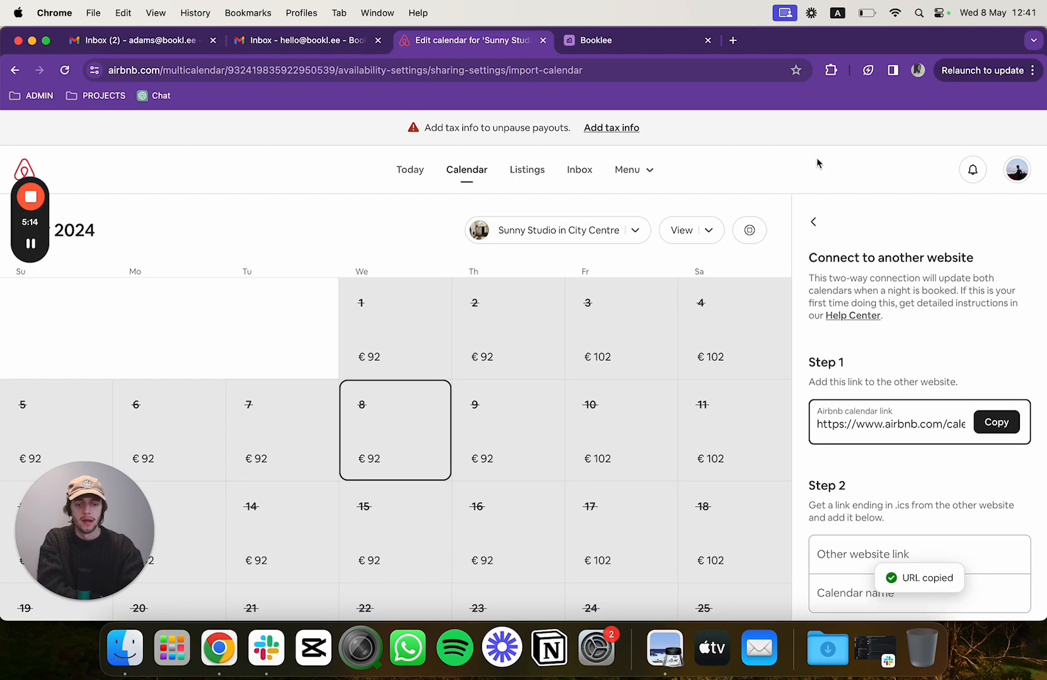
Switch to Booklee and start a calendar import with the copied Airbnb calendar link as the iCal address
click(633, 43)
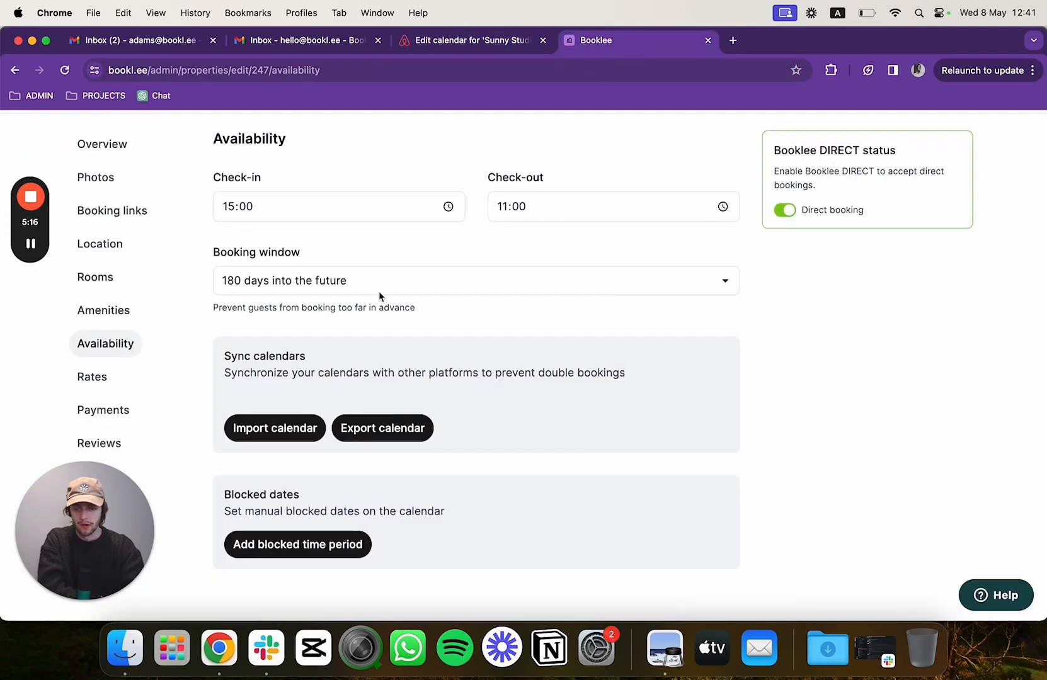
click(274, 427)
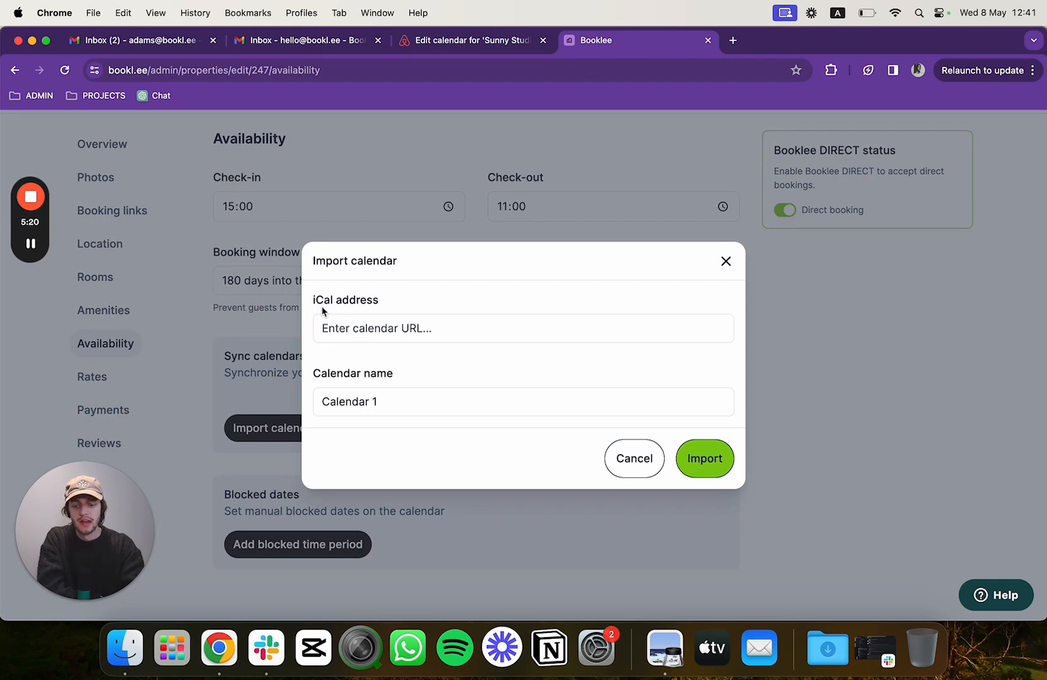
drag(315, 299, 385, 302)
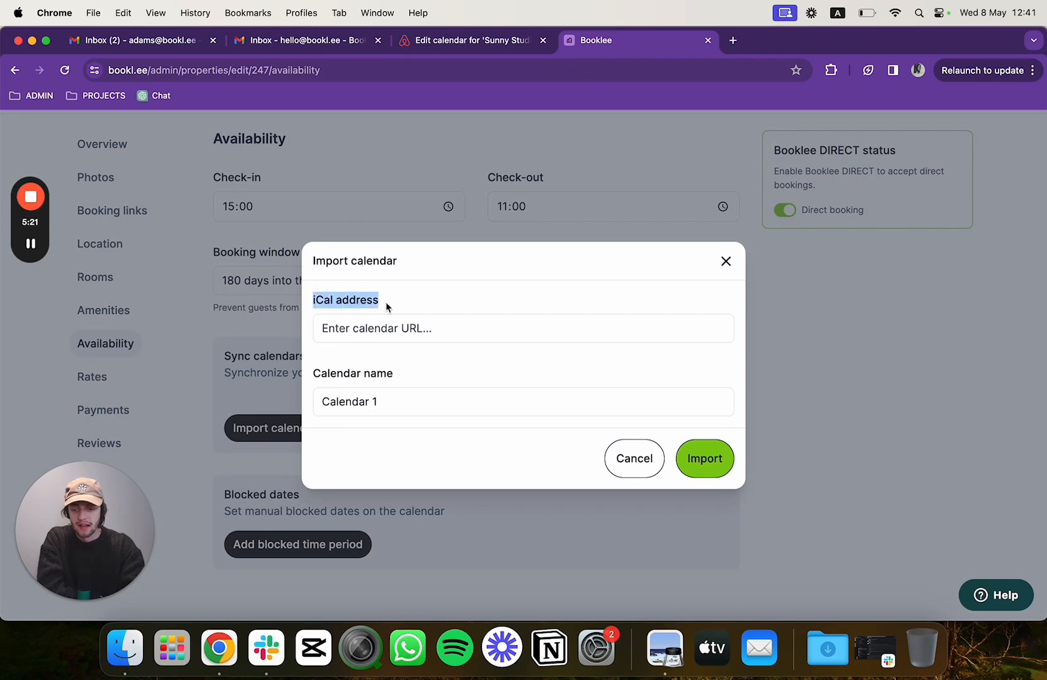
click(323, 328)
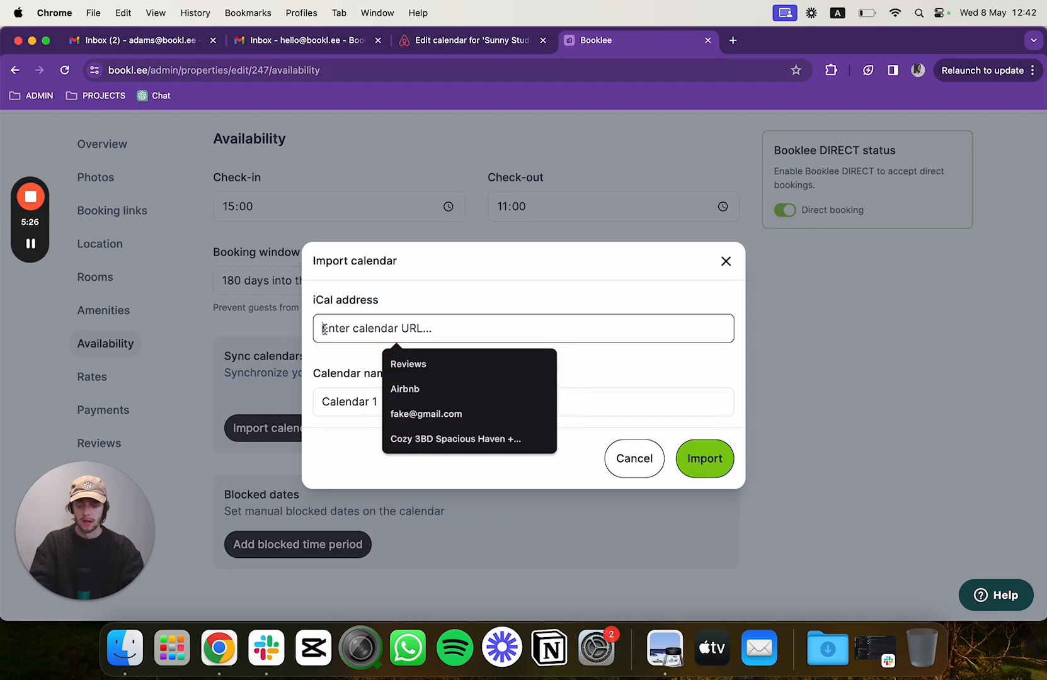
key(super+v)
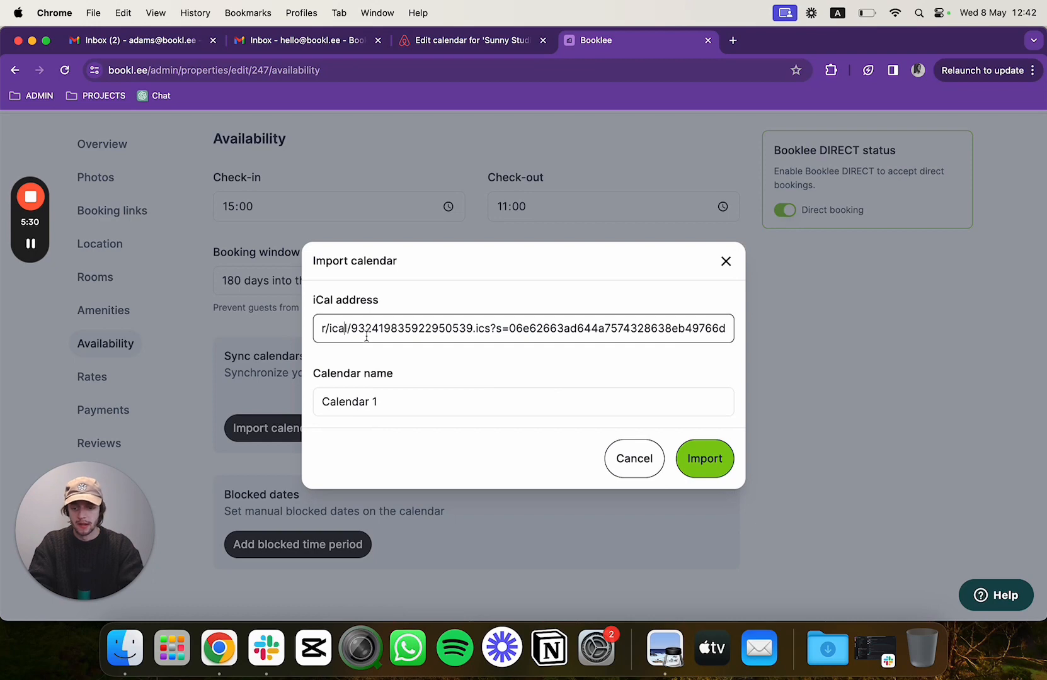
drag(398, 328, 218, 326)
click(409, 328)
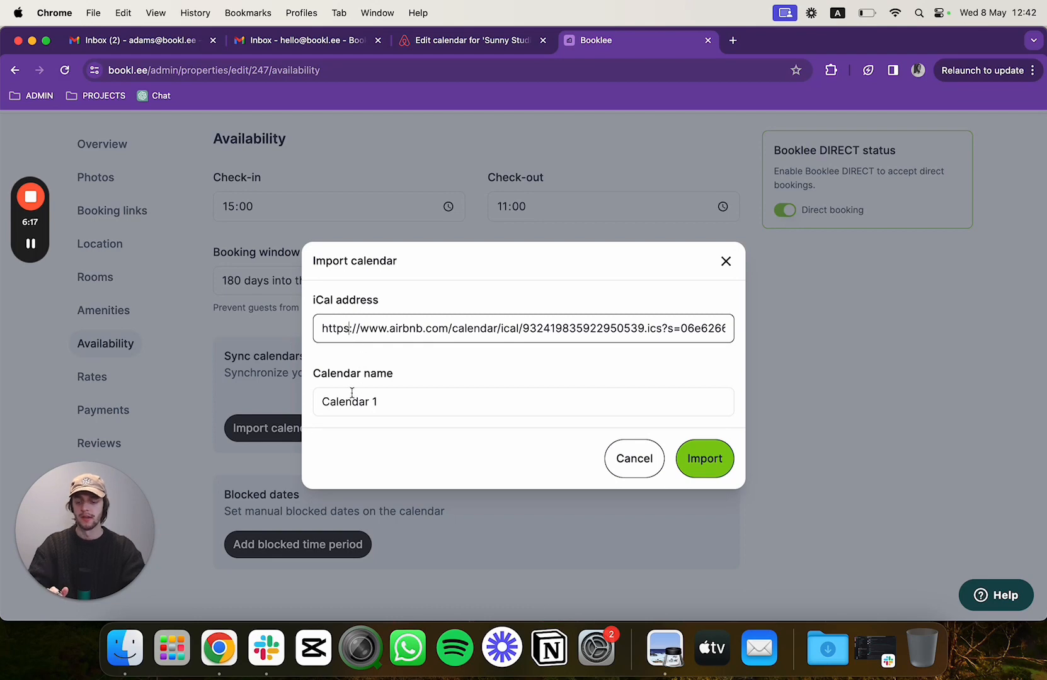
Name the calendar Airbnb and import it into the property's synced calendars
click(398, 402)
key(super+a)
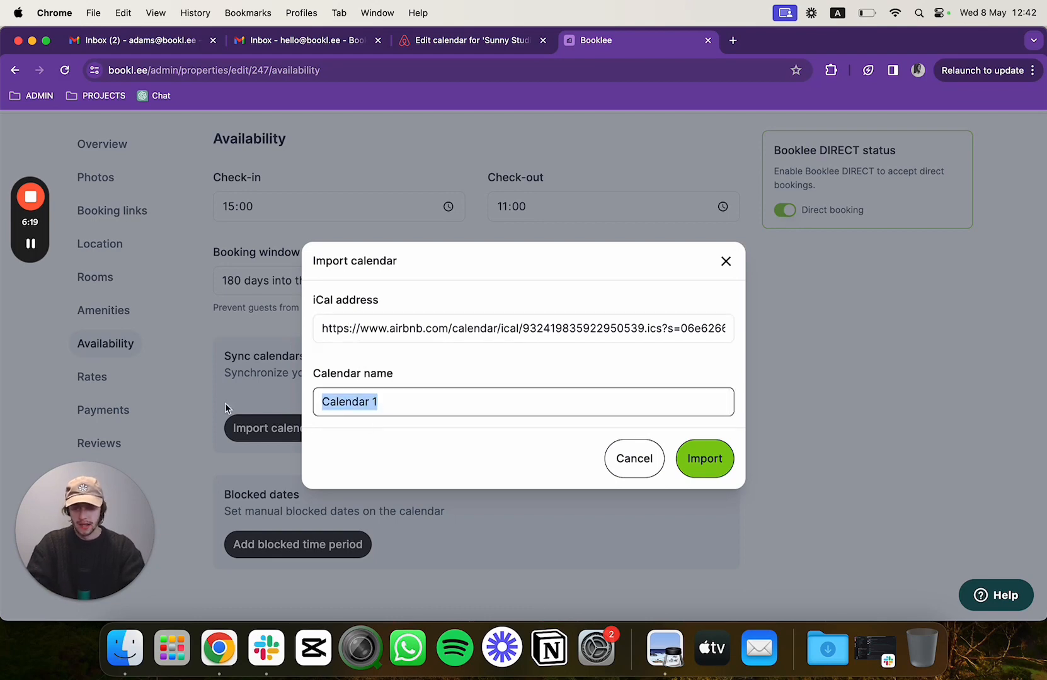
text(Airbnb)
click(724, 457)
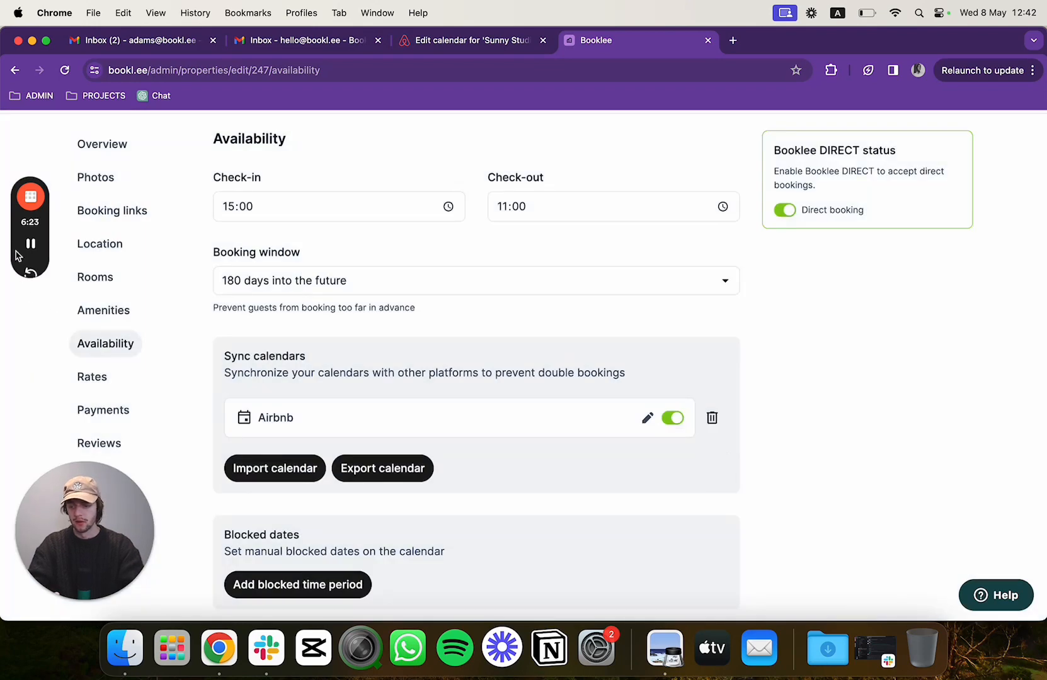
click(30, 348)
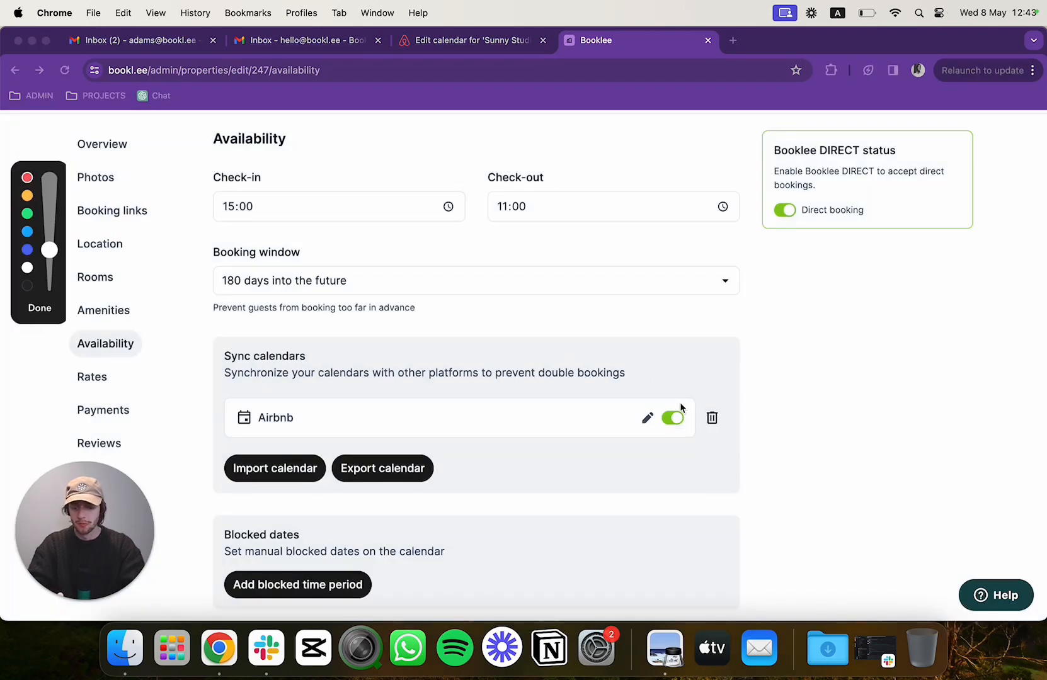
mouse_move(679, 403)
mouse_down()
mouse_move(655, 435)
mouse_move(692, 424)
mouse_move(678, 403)
mouse_up()
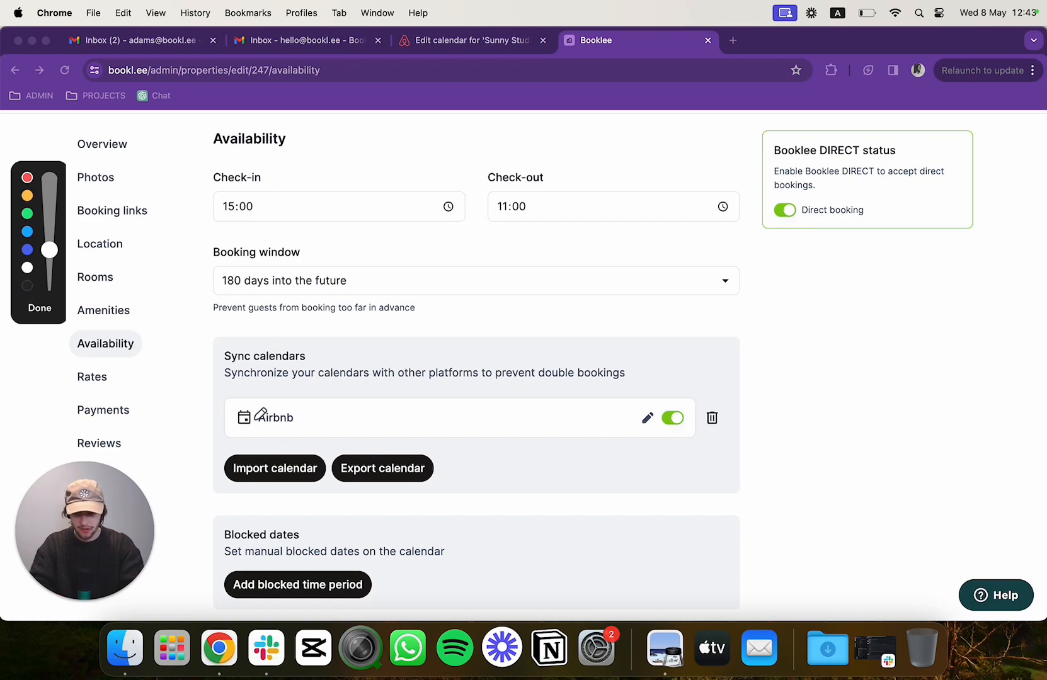
mouse_move(369, 366)
mouse_down()
mouse_move(382, 403)
mouse_move(410, 425)
mouse_move(334, 449)
mouse_move(353, 501)
mouse_move(438, 497)
mouse_move(429, 434)
mouse_move(352, 440)
mouse_up()
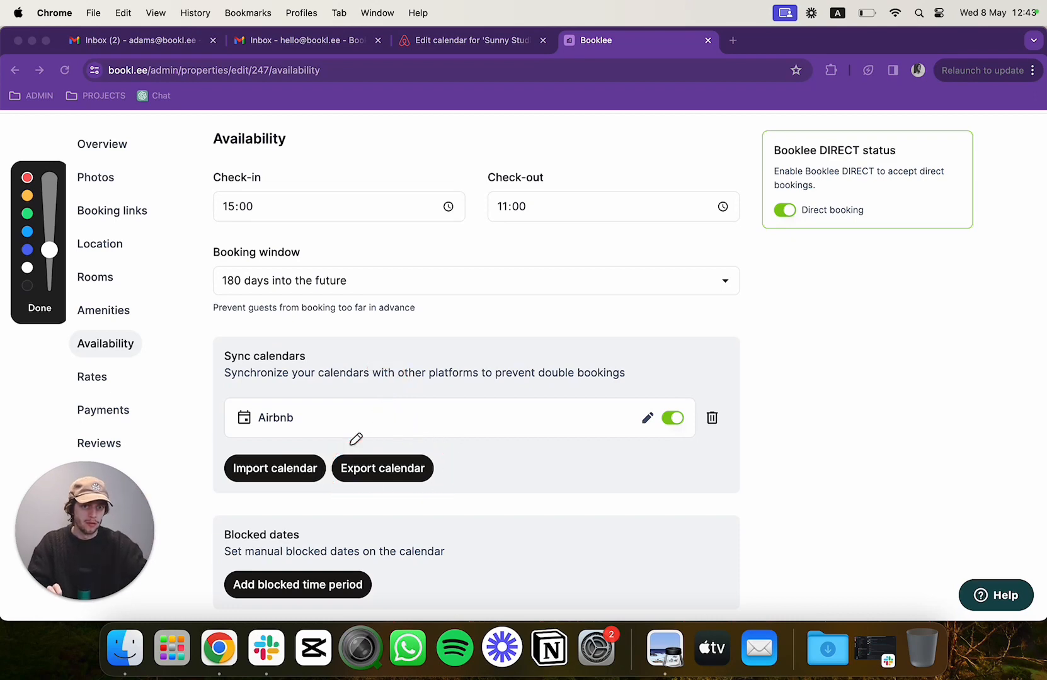
click(43, 311)
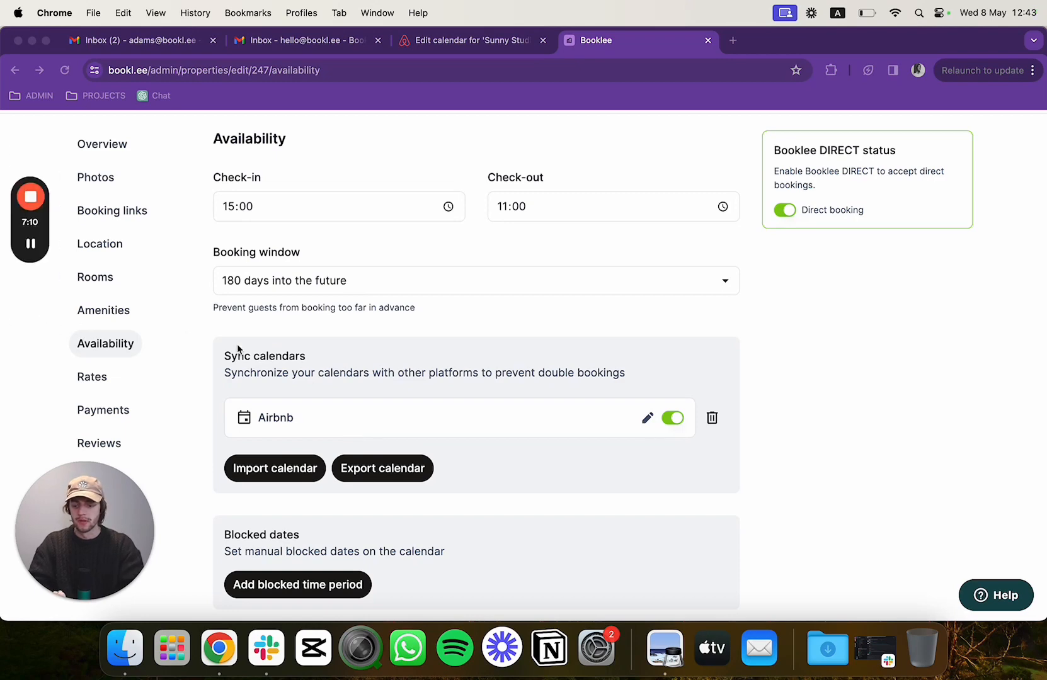
Open the property's calendar export and copy its iCal address
click(407, 472)
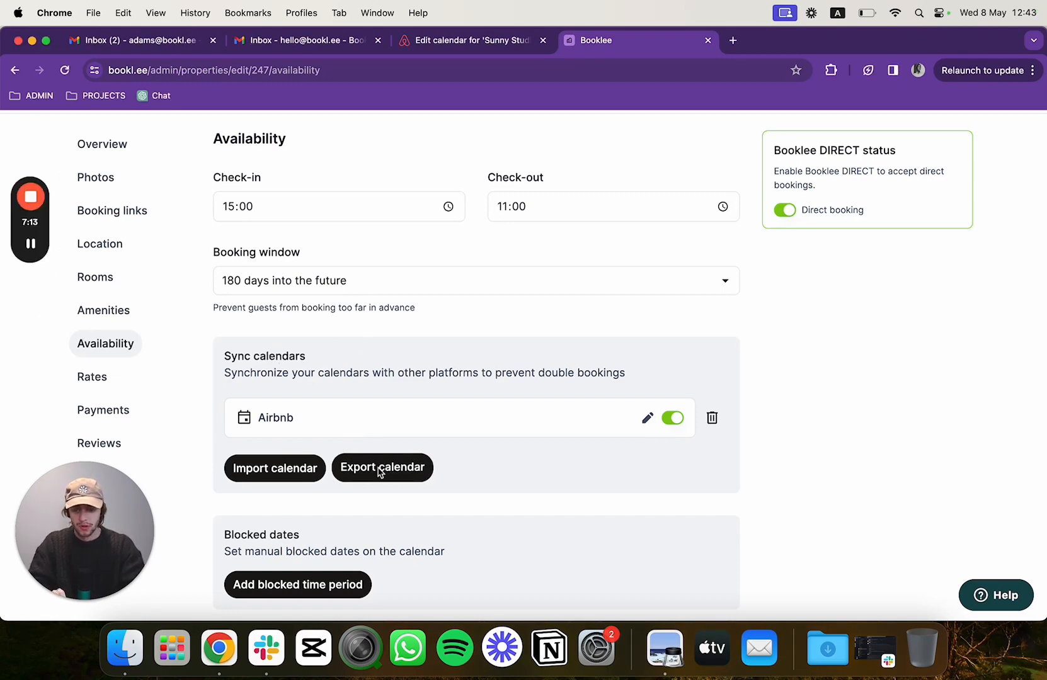
click(406, 473)
click(469, 374)
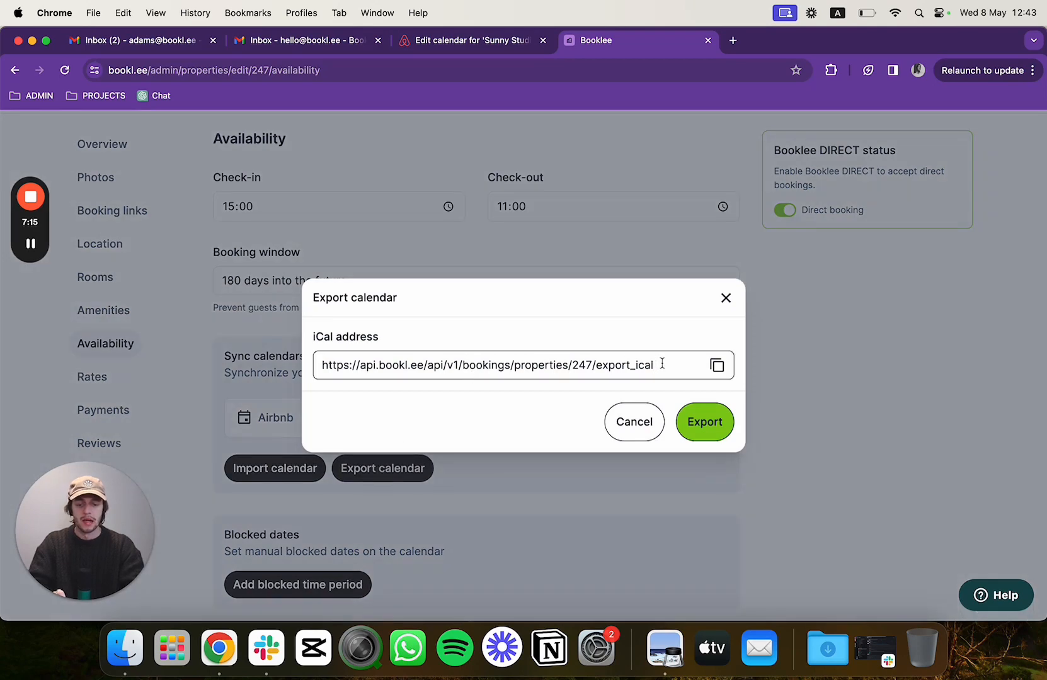
drag(661, 366, 309, 374)
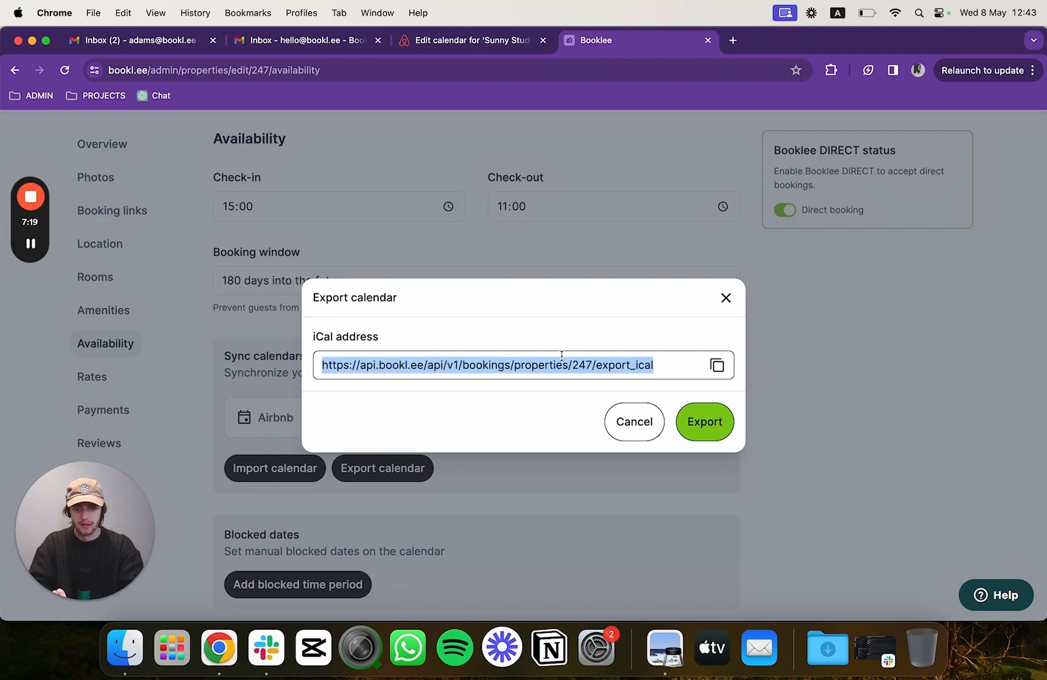
click(643, 366)
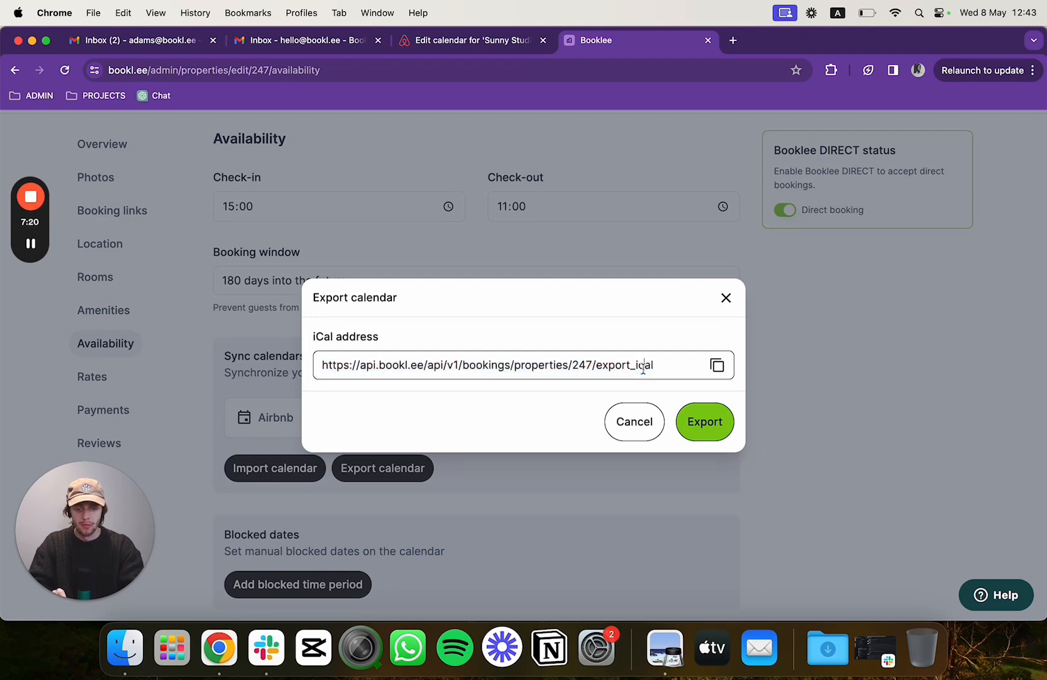
click(716, 366)
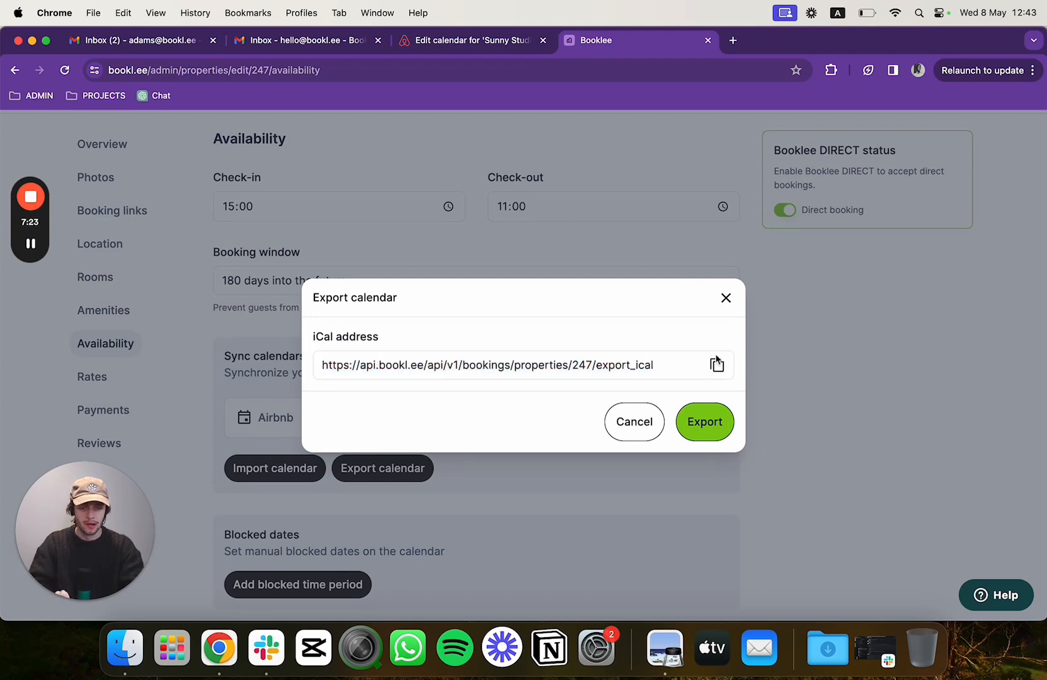
drag(668, 366, 318, 364)
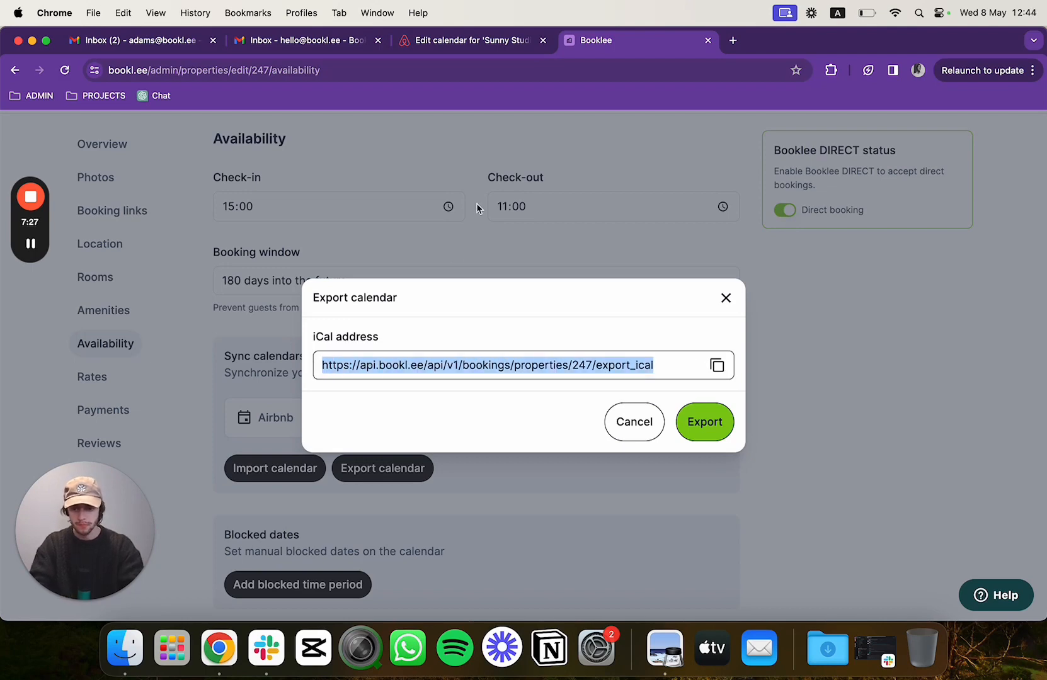
Switch to the Airbnb listing's website connection settings and paste the Booklee iCal address as the other website link
click(499, 49)
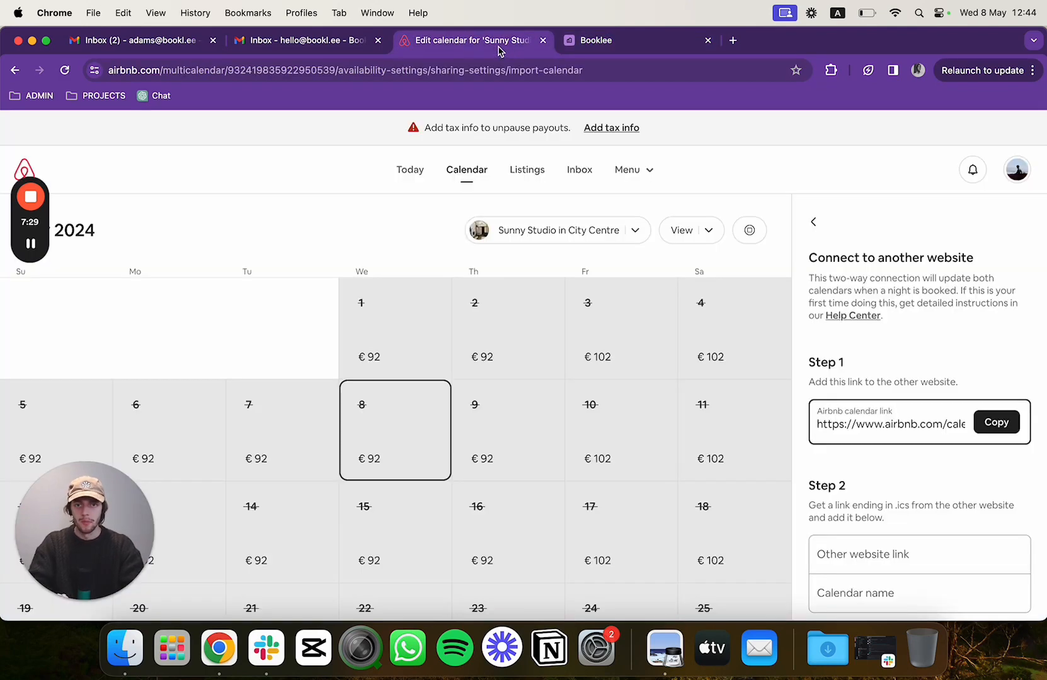
scroll(886, 378, down, 2)
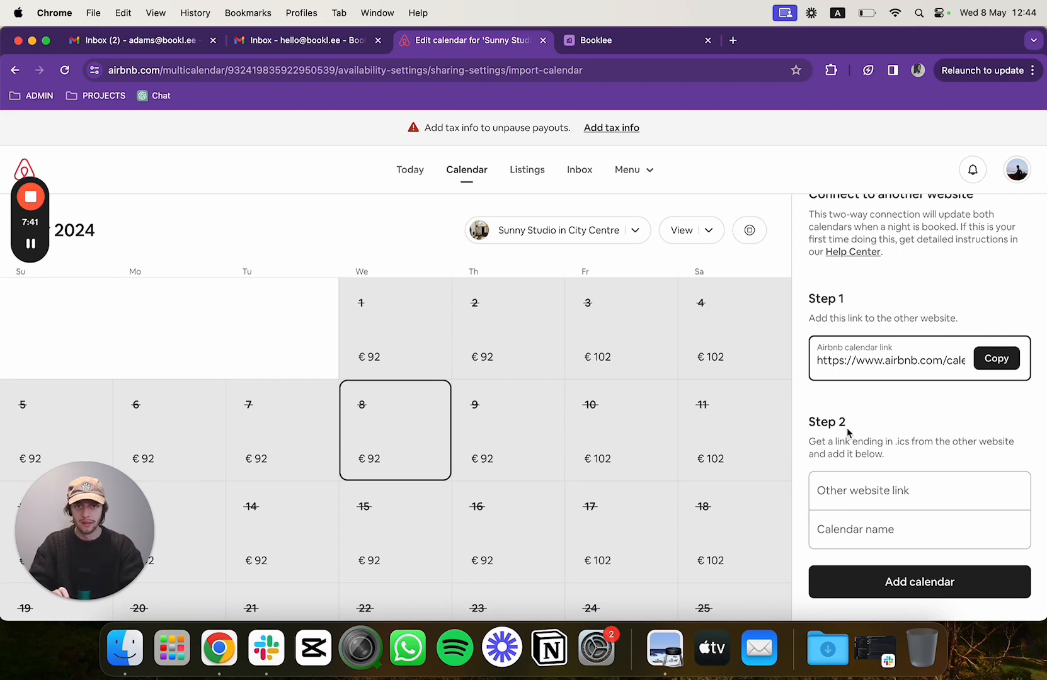
click(830, 492)
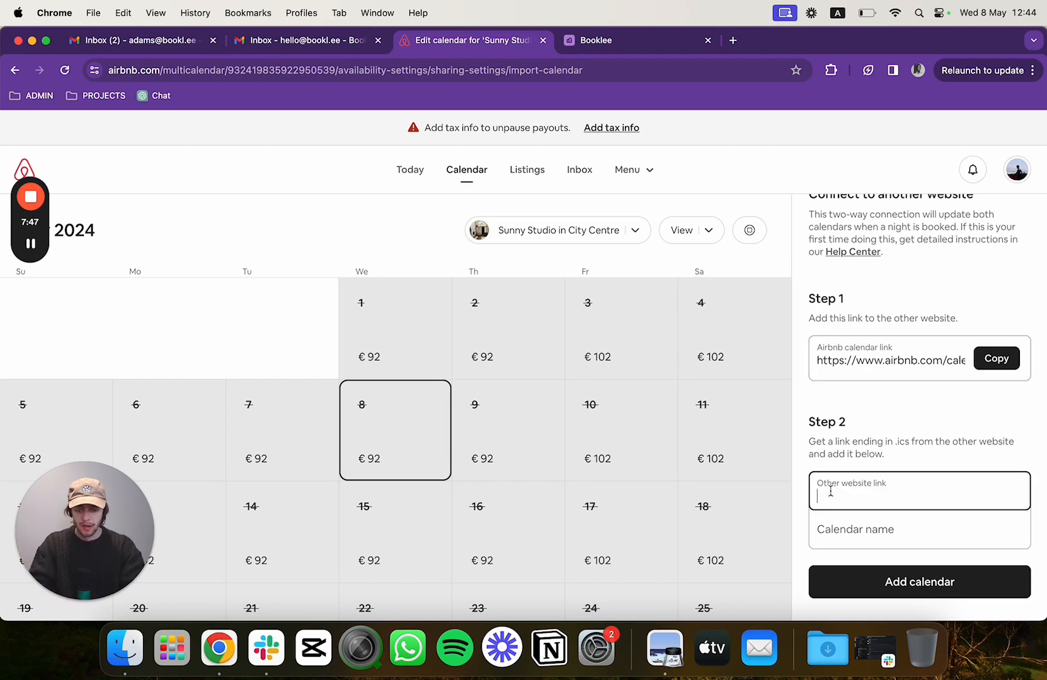
key(super+v)
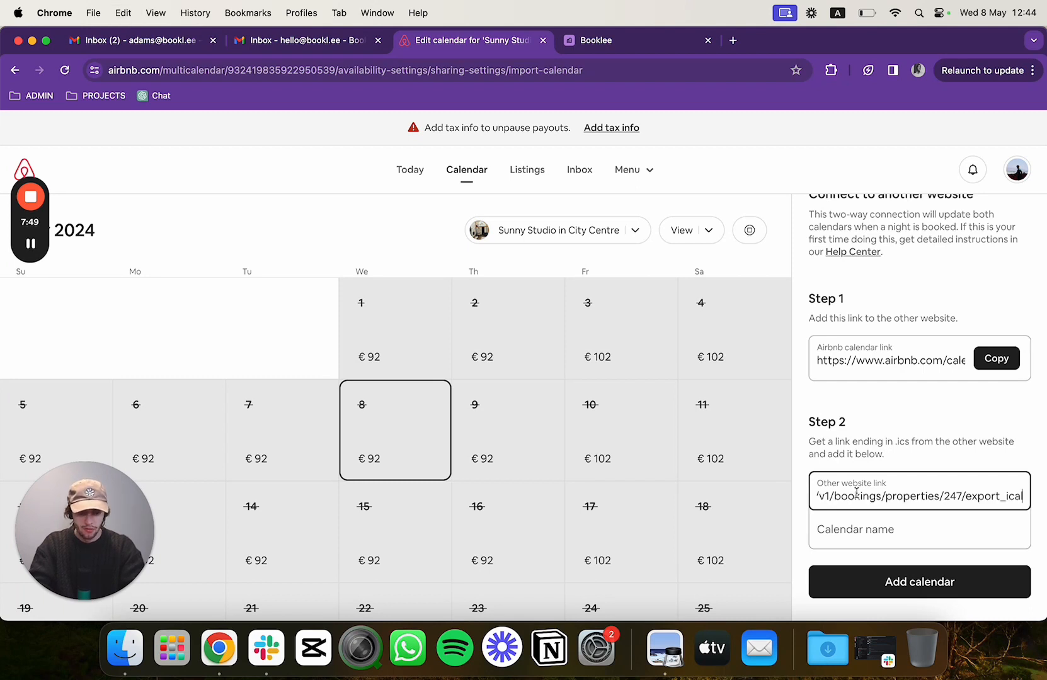
drag(967, 491, 1033, 500)
click(820, 496)
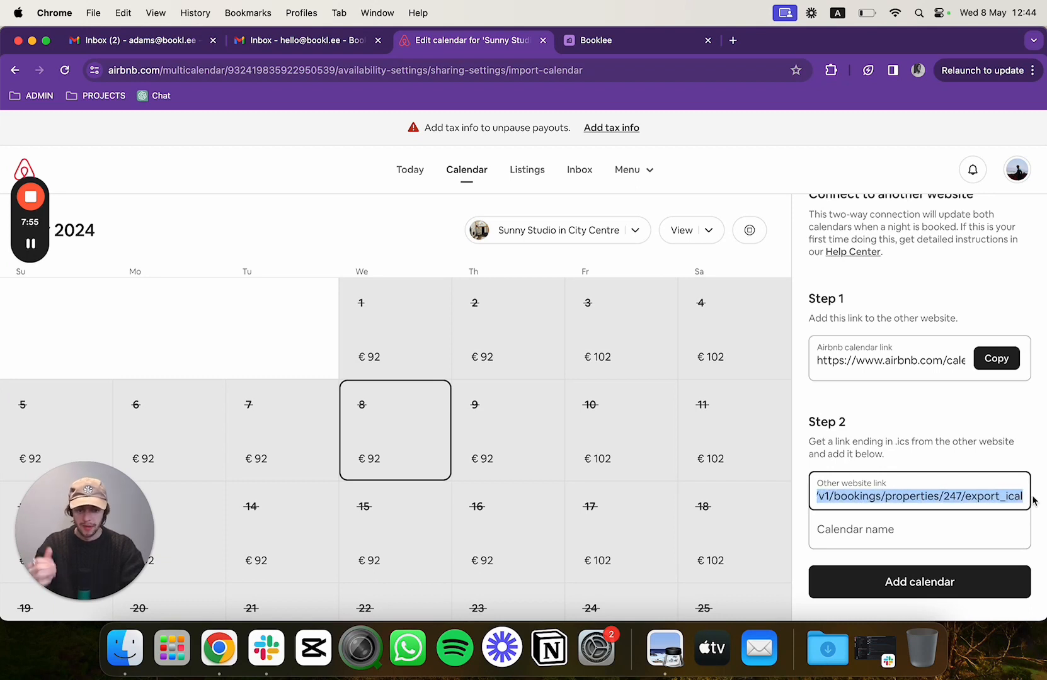
Name the connected calendar Booklee and add it to the Airbnb listing
click(934, 520)
text(B)
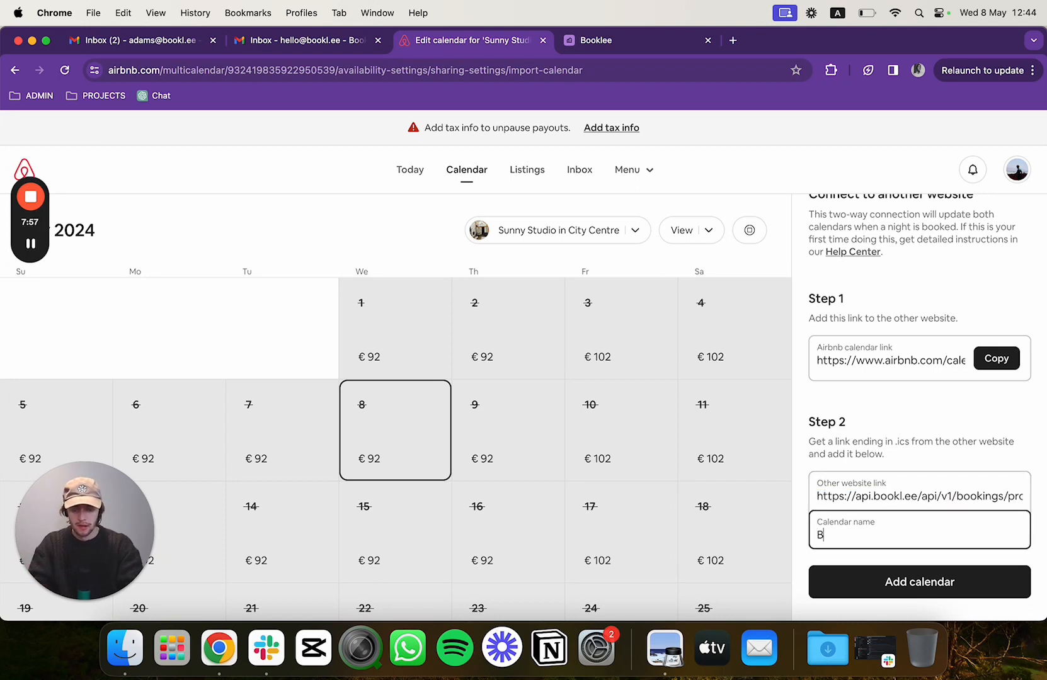
text(ooklee)
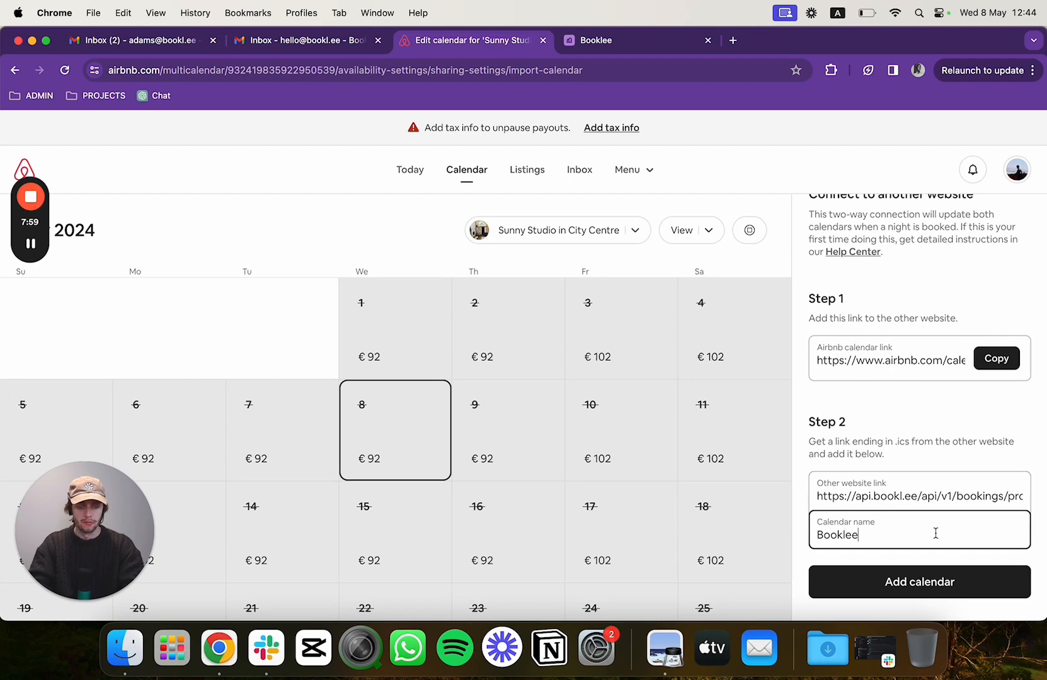
click(951, 579)
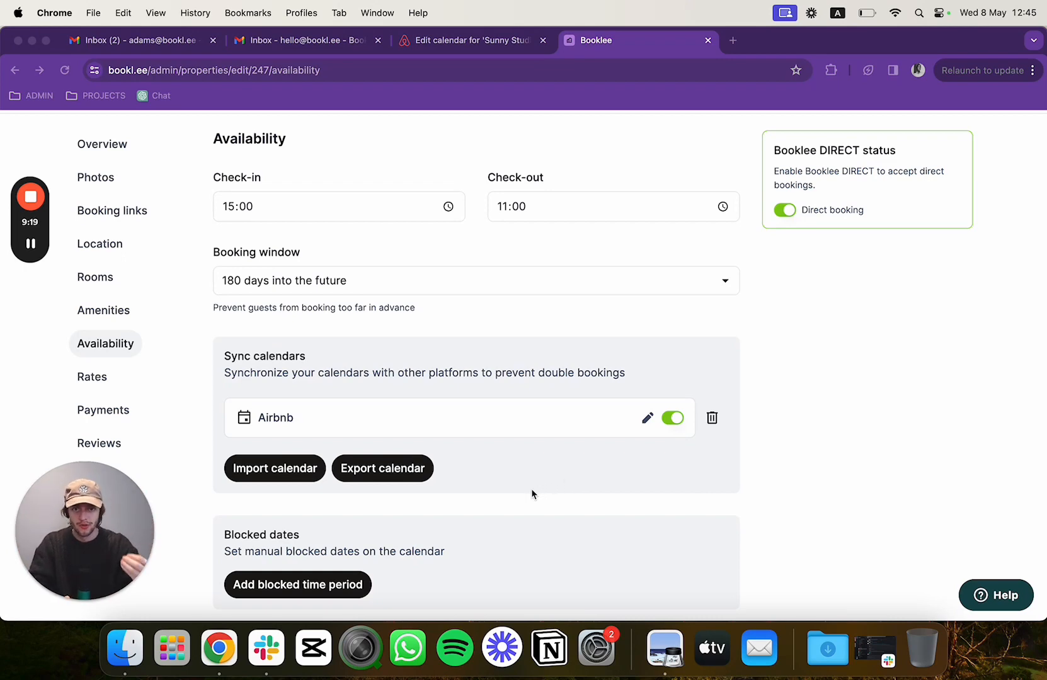
click(273, 473)
click(273, 473)
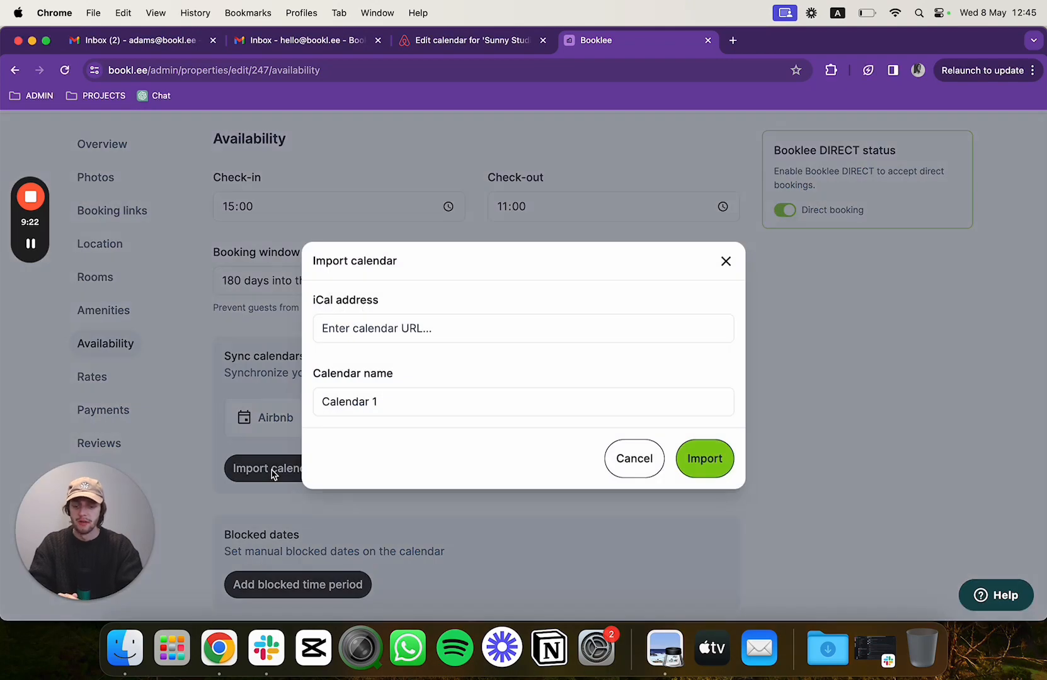
click(376, 332)
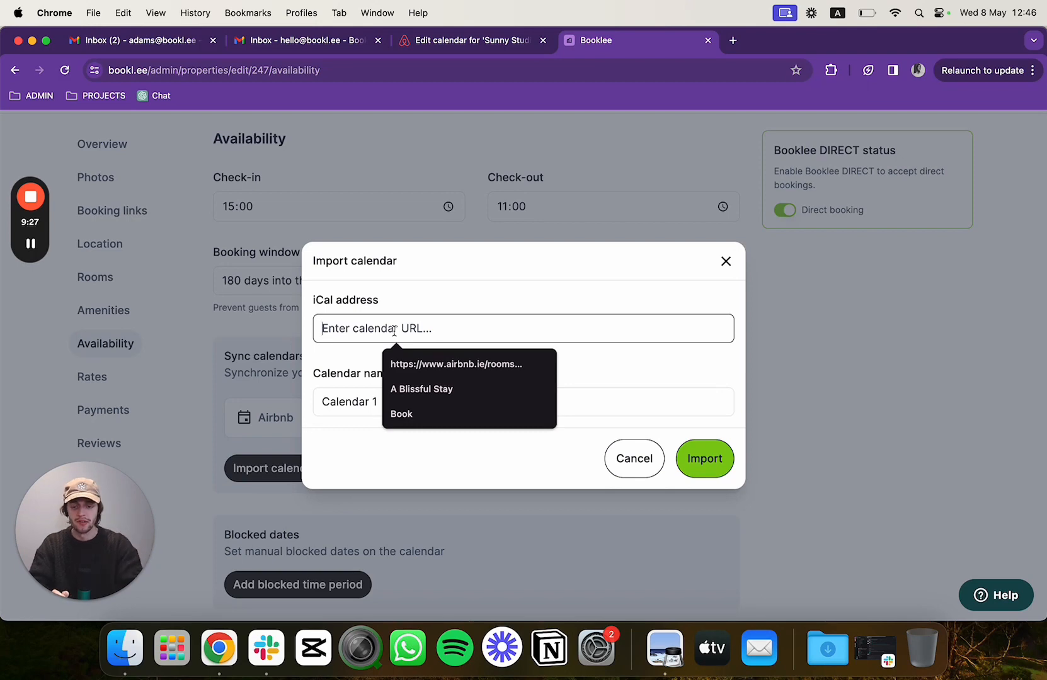
click(351, 394)
text(B)
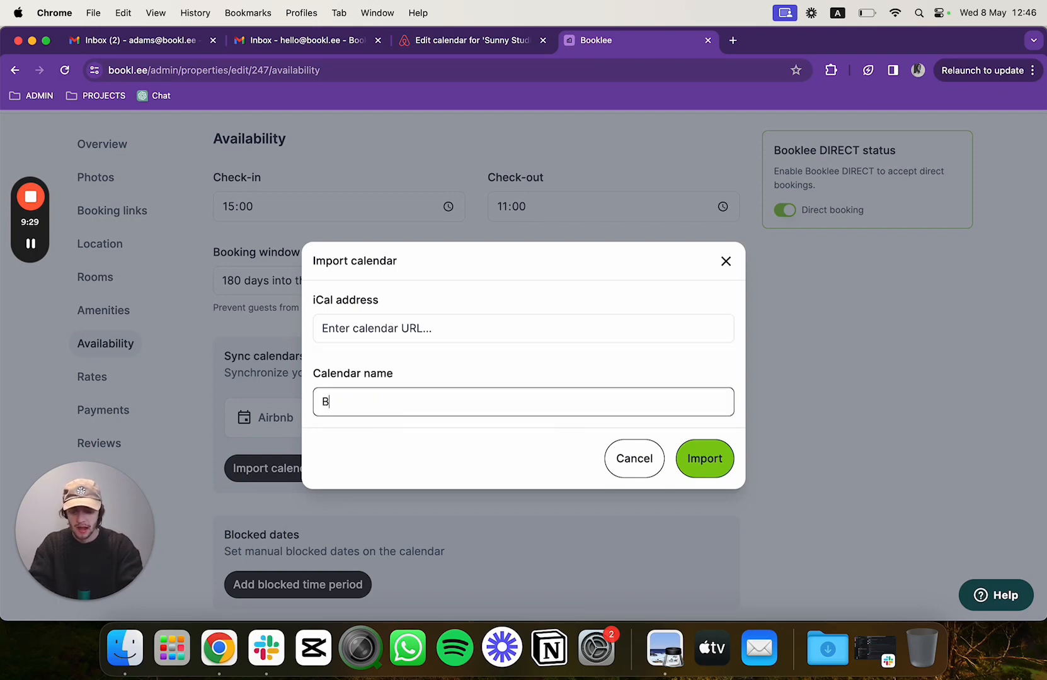
text(ooking Com)
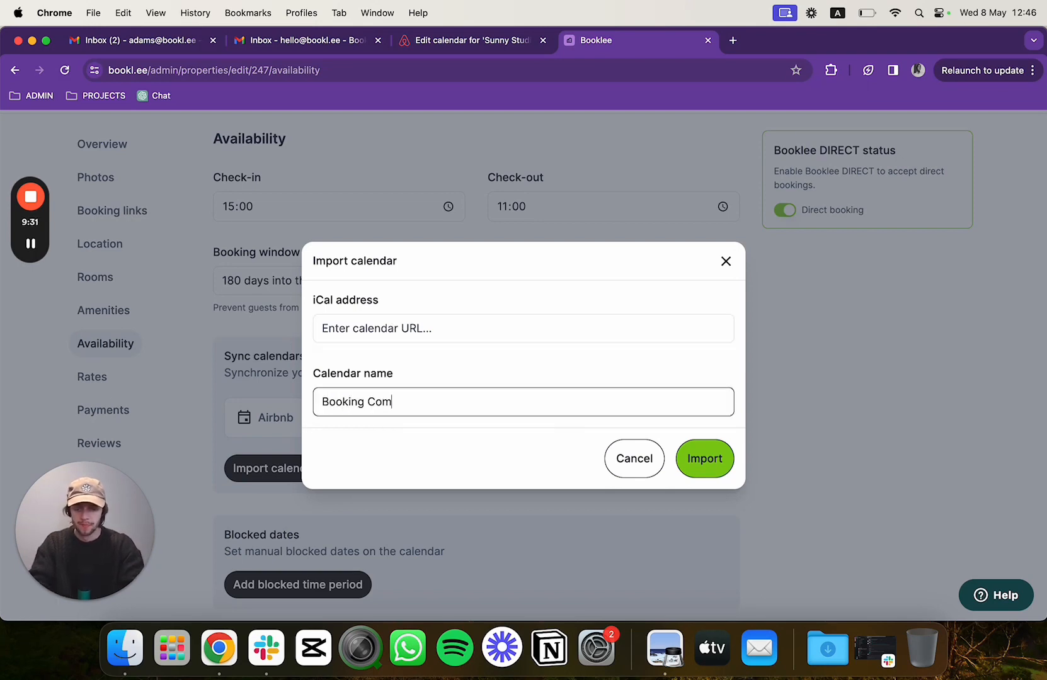
click(726, 262)
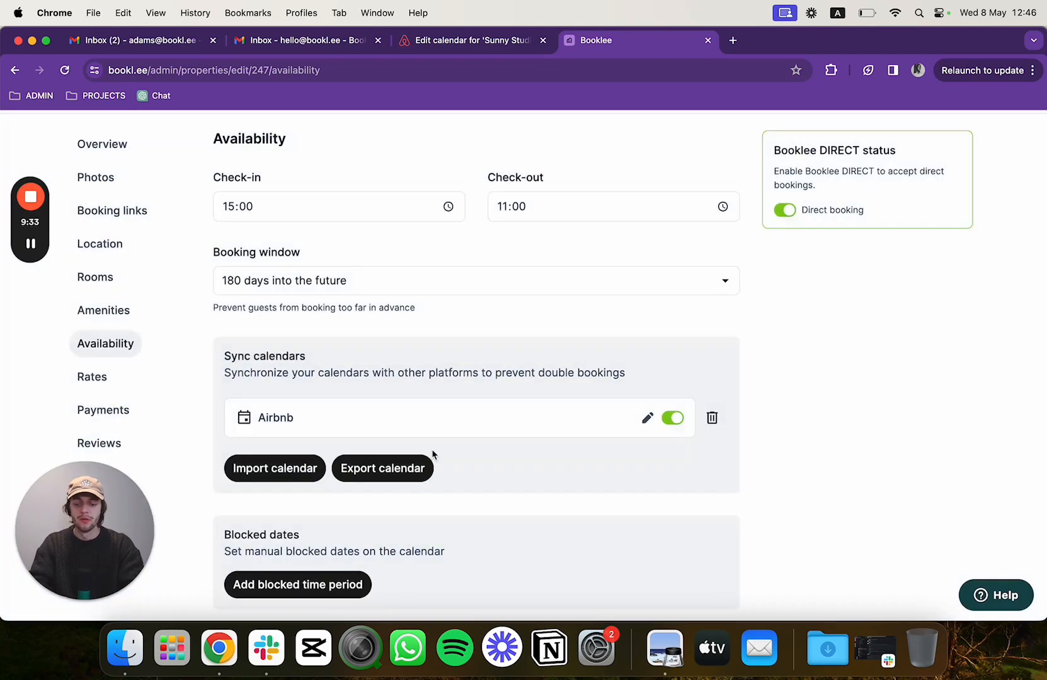